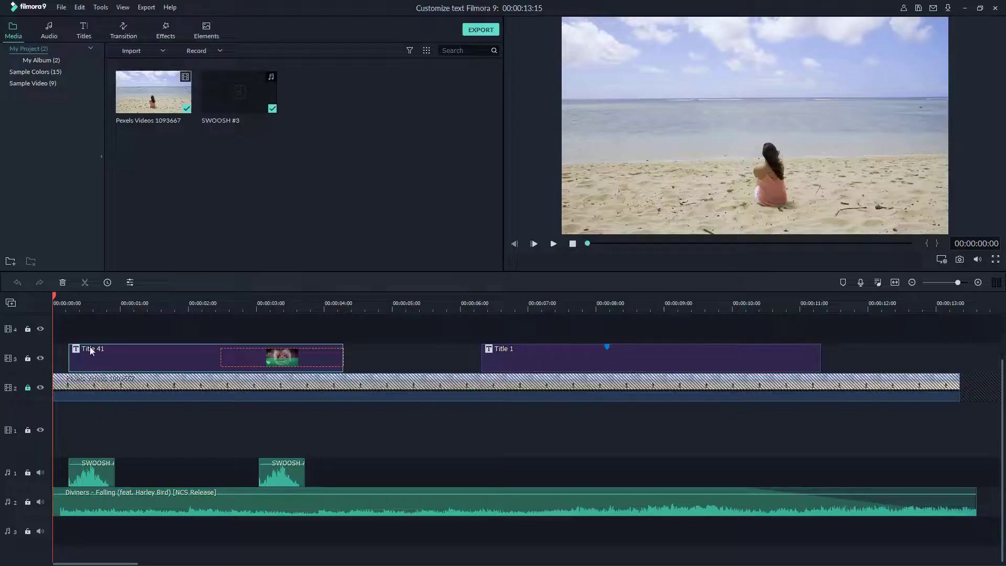
Preview the project, then browse each title category, Custom through End Credits, ending on All
key("space")
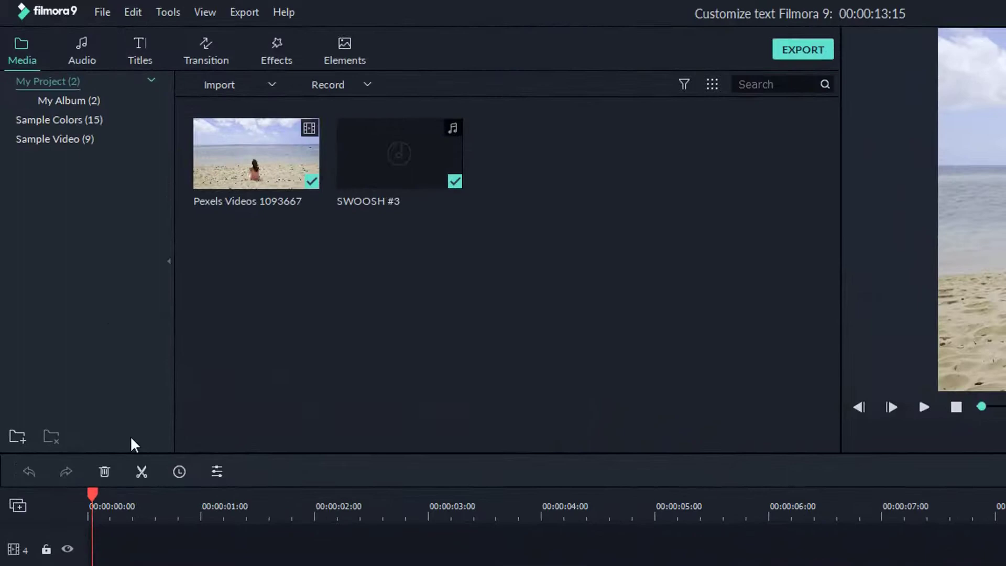
left_click(141, 62)
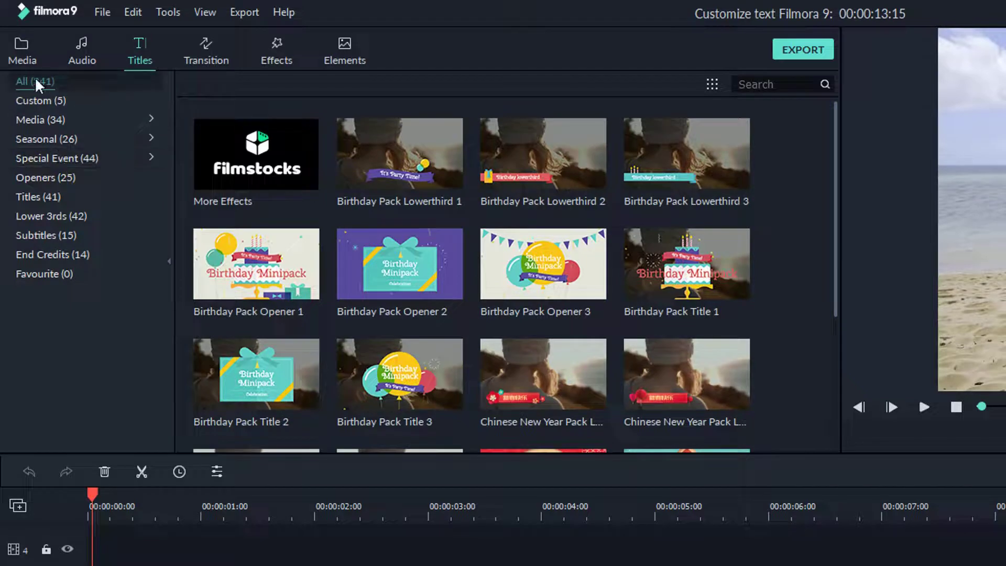
scroll(652, 260, "down", 5)
scroll(651, 252, "down", 5)
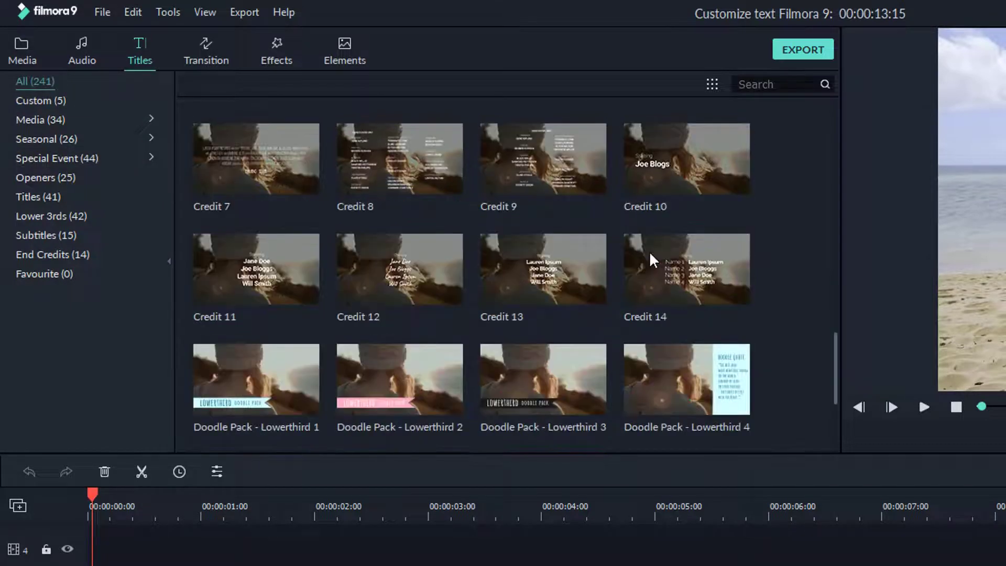
scroll(650, 252, "down", 5)
scroll(651, 252, "down", 5)
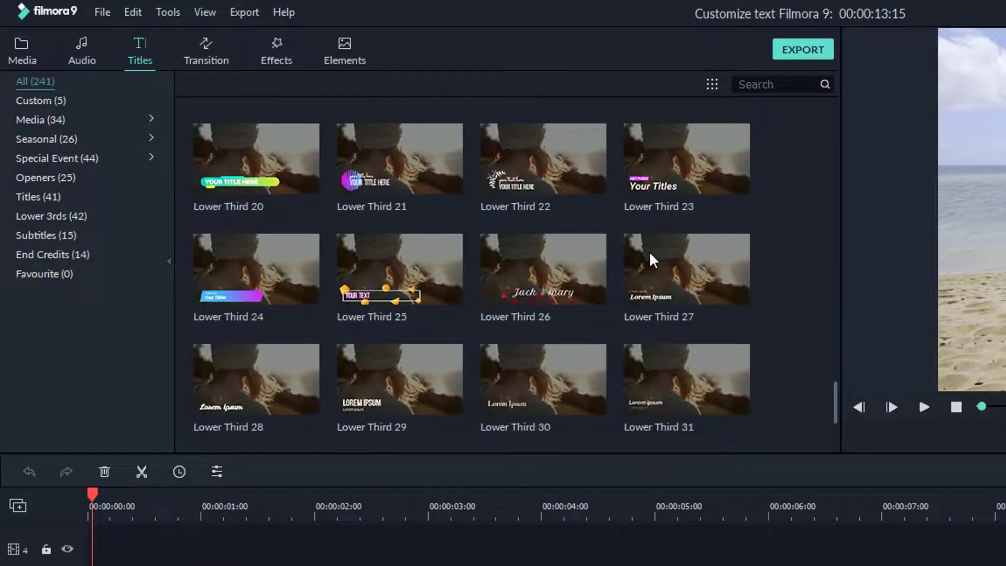
left_click(37, 102)
left_click(42, 121)
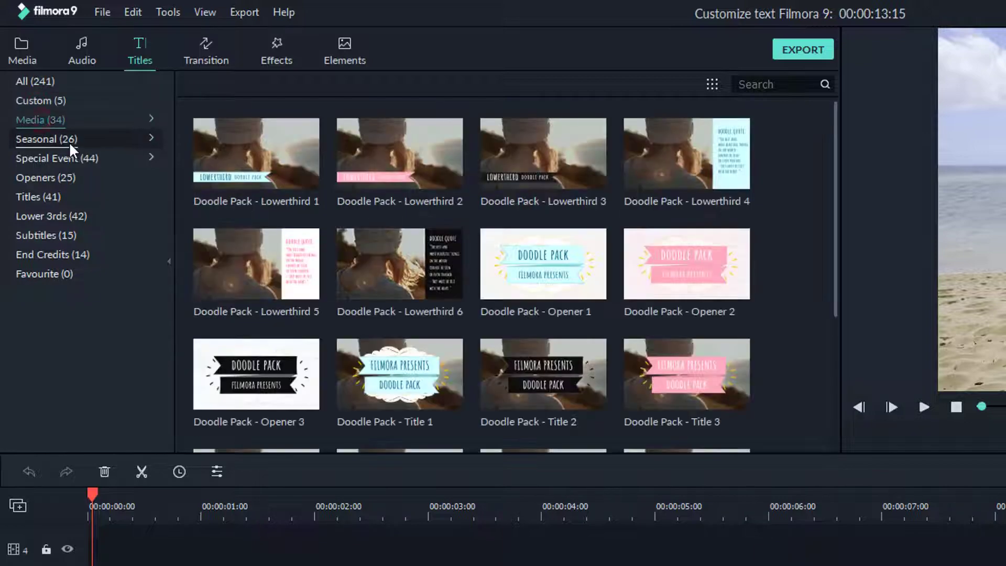
left_click(47, 142)
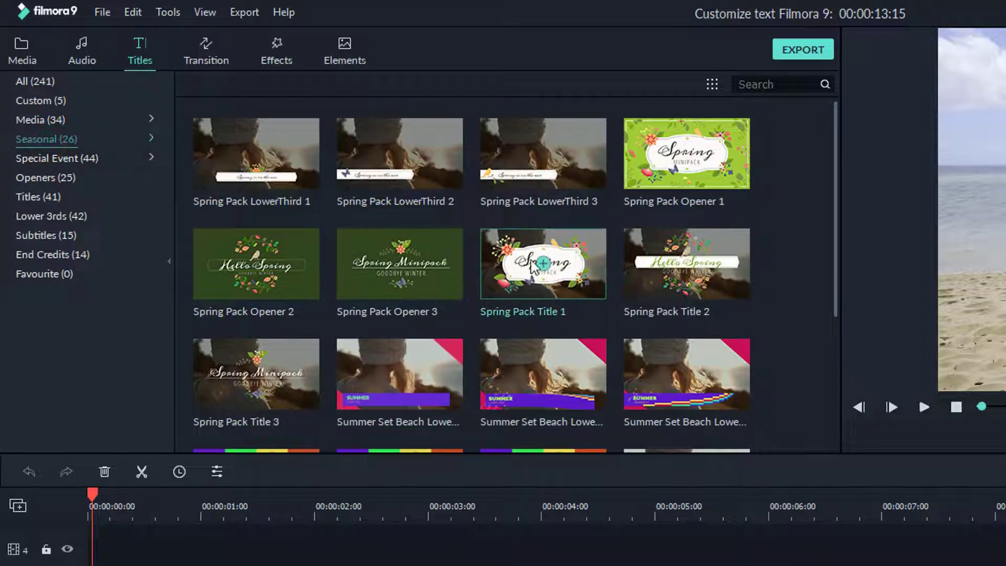
scroll(480, 260, "down", 5)
left_click(56, 164)
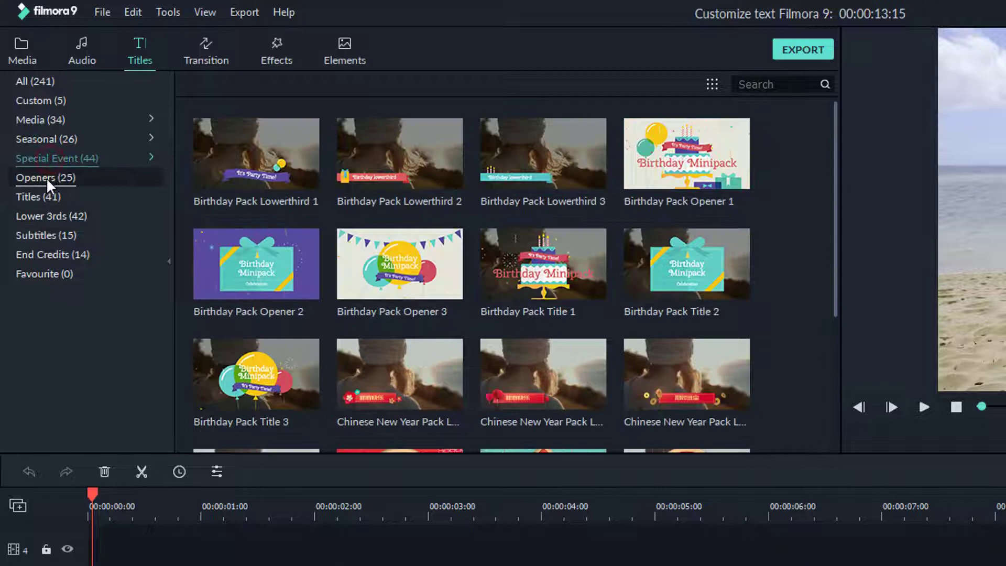
left_click(46, 178)
scroll(444, 292, "down", 5)
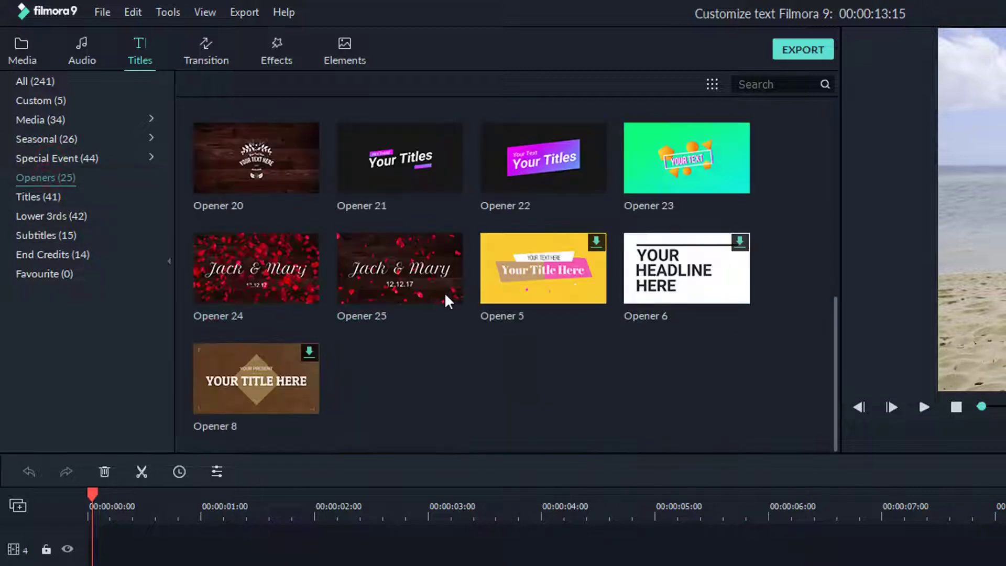
left_click(47, 197)
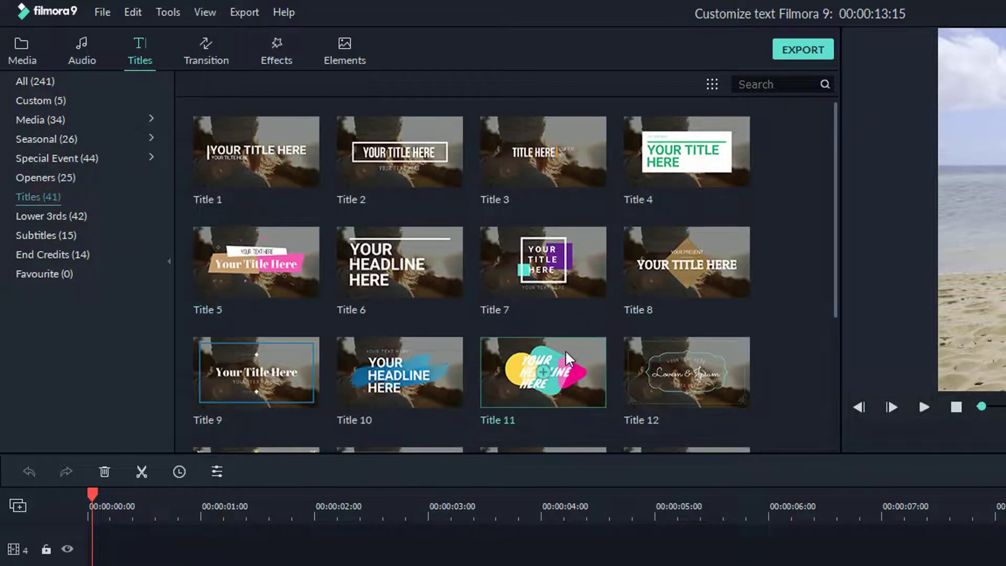
scroll(565, 350, "down", 10)
scroll(566, 354, "down", 2)
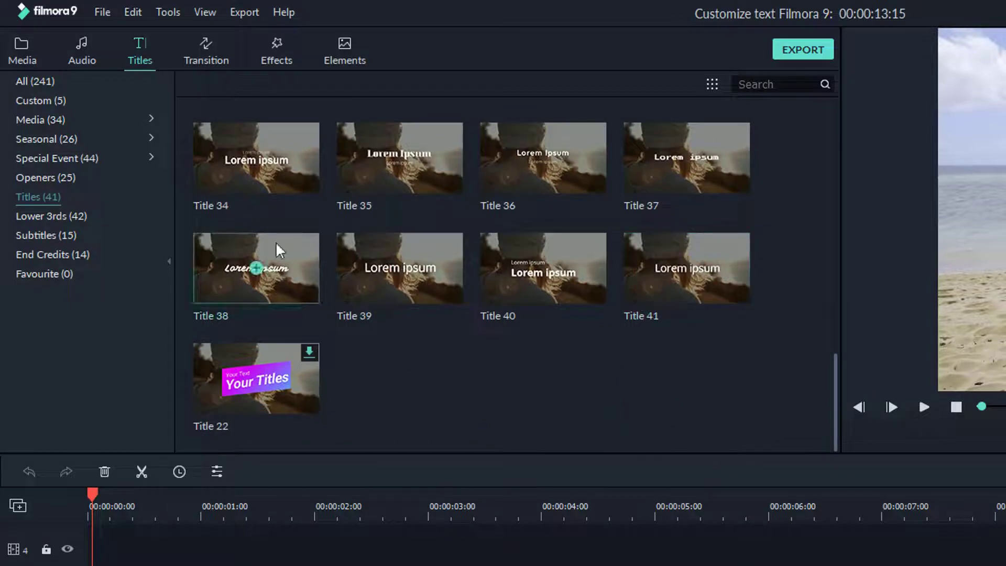
left_click(63, 214)
left_click(55, 237)
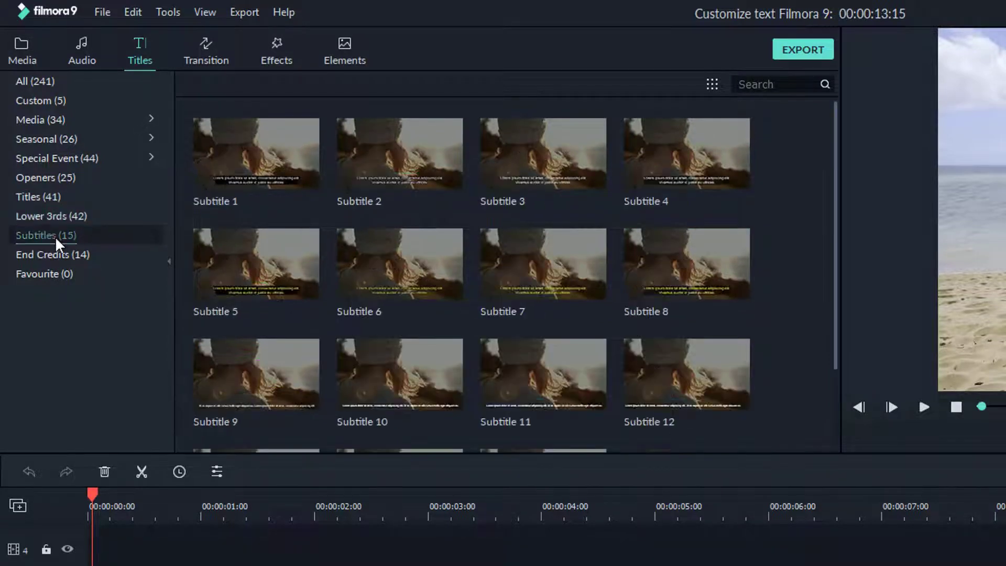
left_click(53, 251)
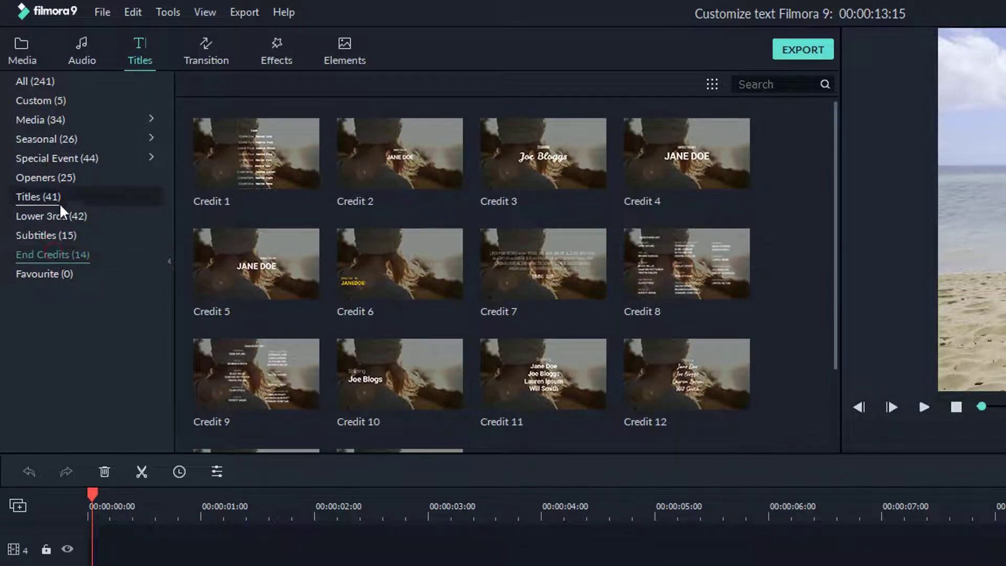
left_click(35, 81)
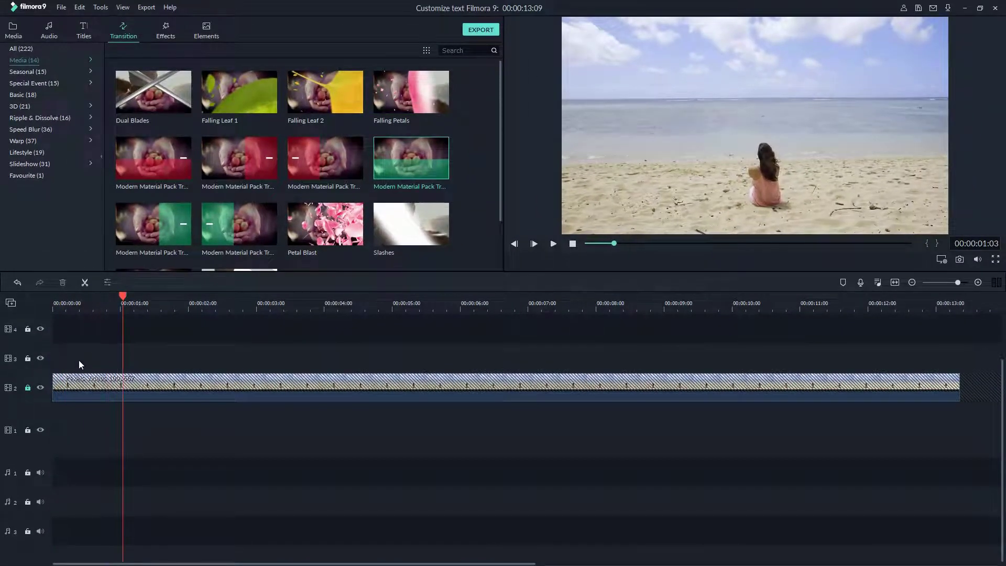
Place Title 41 at the timeline start above the beach clip and preview it
left_click(84, 32)
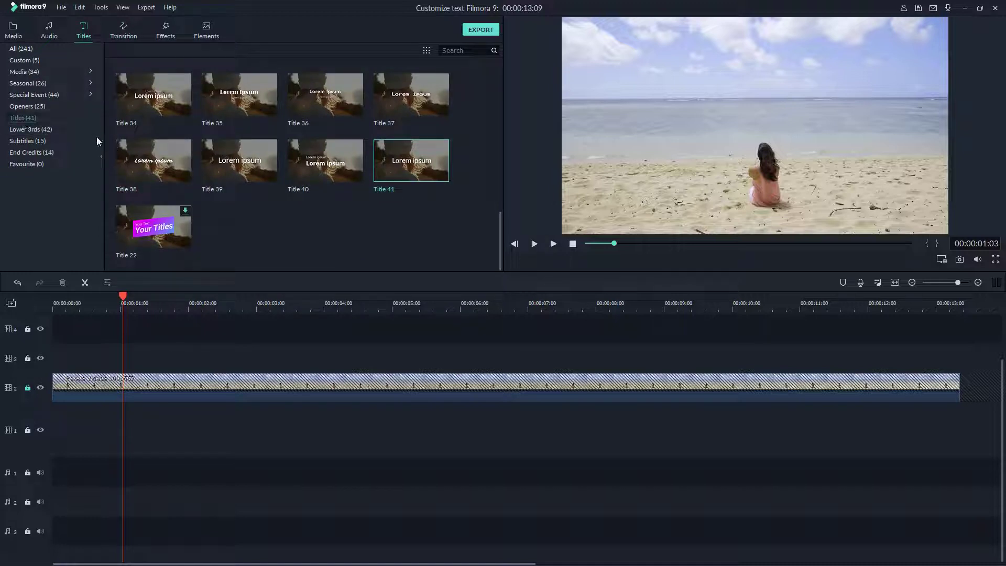
left_click_drag(394, 172, 50, 359)
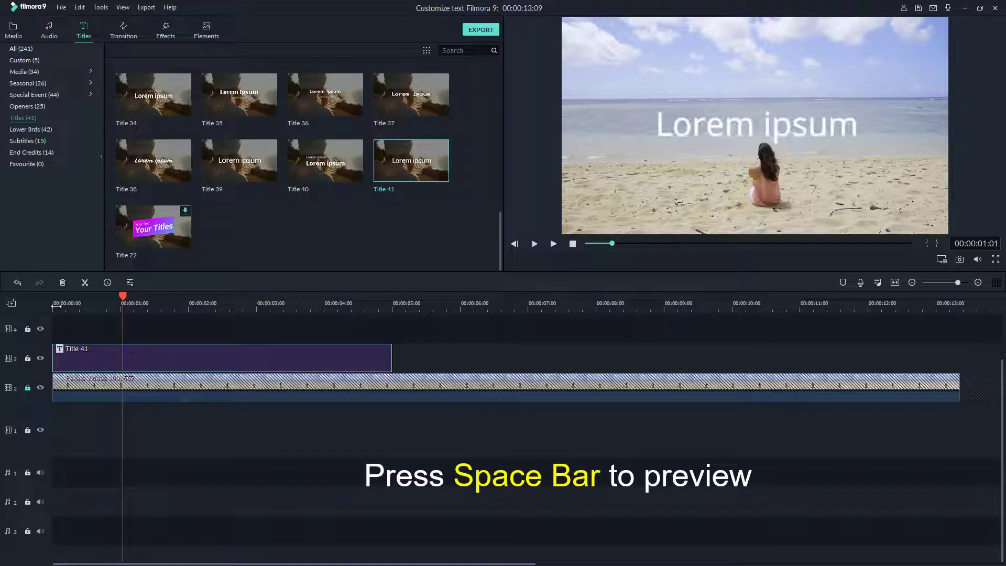
key("Home")
key("space")
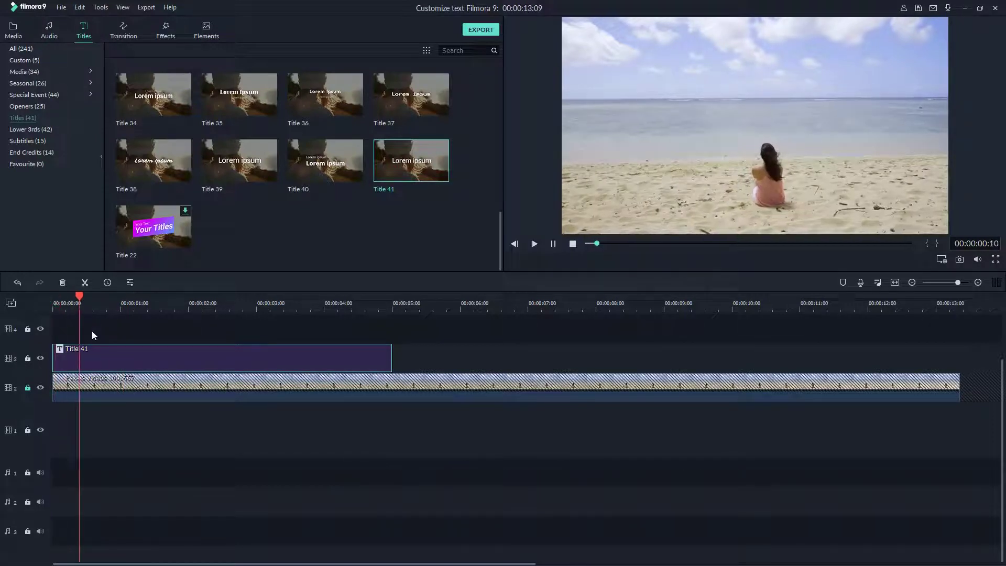
key("space")
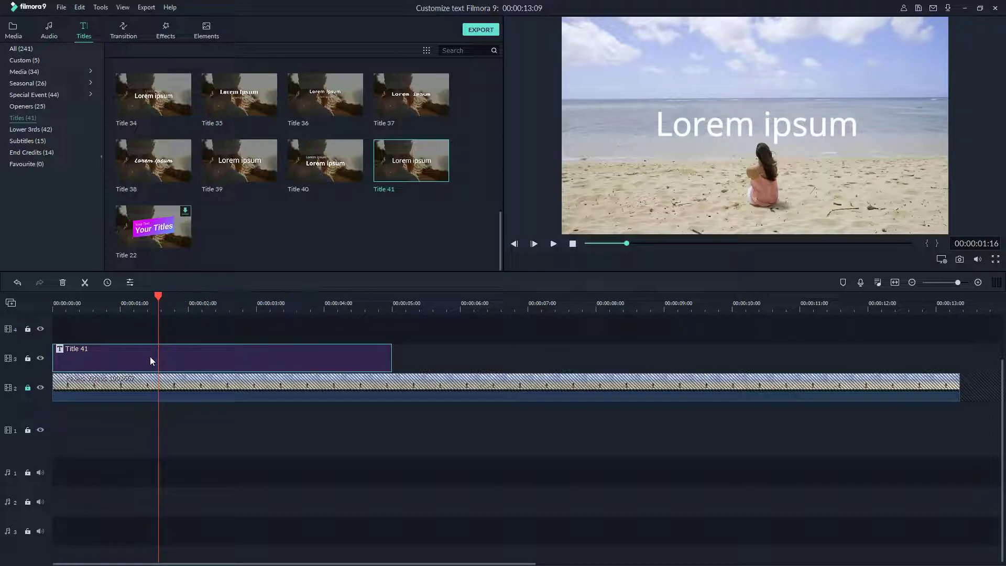
Open Title 41's text editor and delete the 'Lorem ipsum' placeholder text
double_click(150, 356)
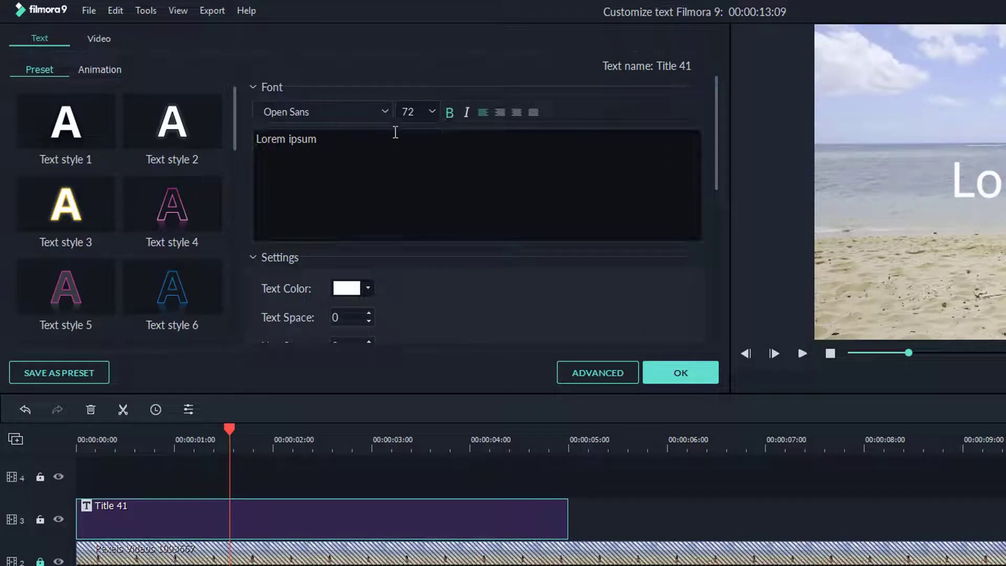
left_click_drag(348, 139, 249, 144)
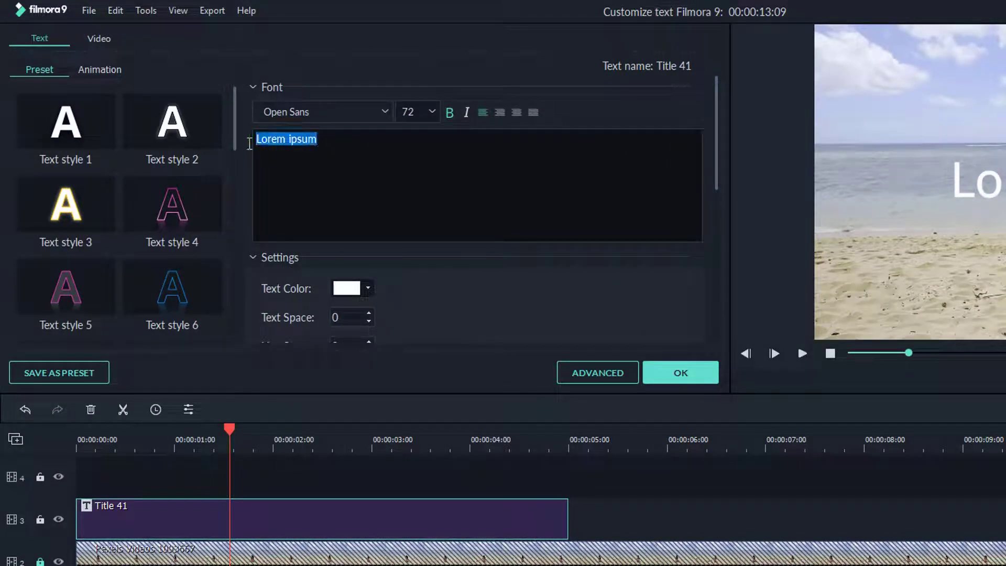
key("BackSpace")
type("Jacky")
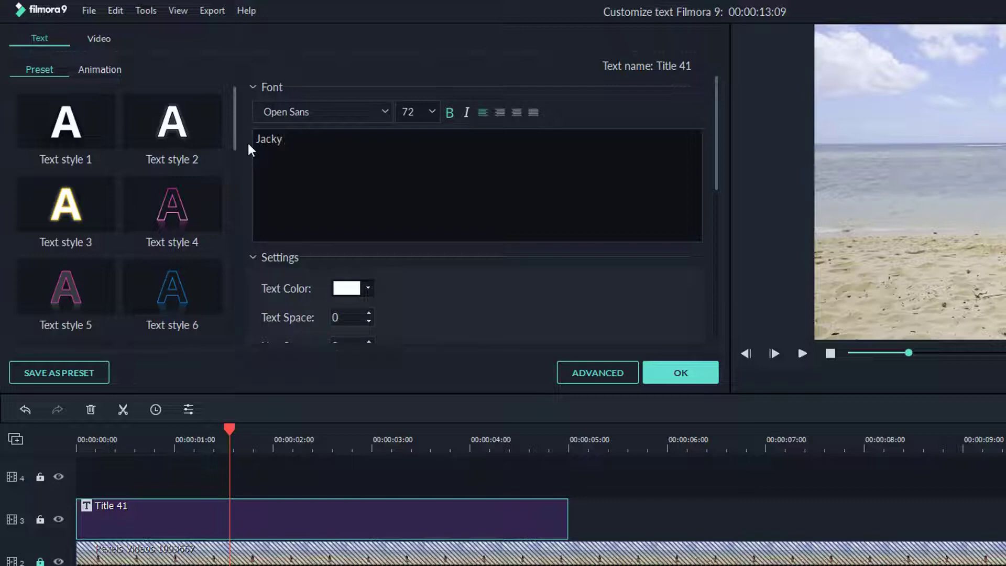
type(" Nguyen")
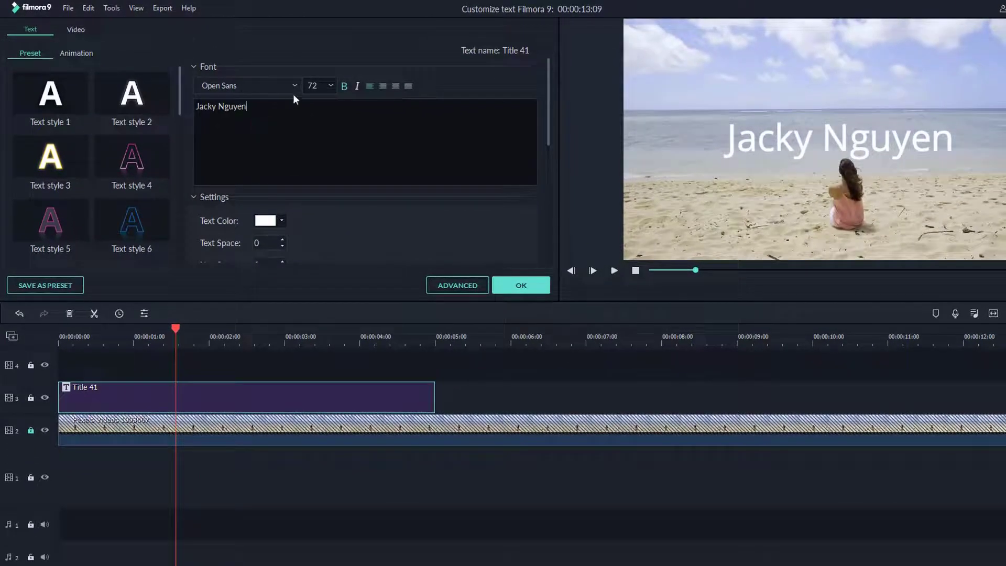
Choose Rockwell Extra Bold from the font list for the Jacky Nguyen title
left_click(293, 86)
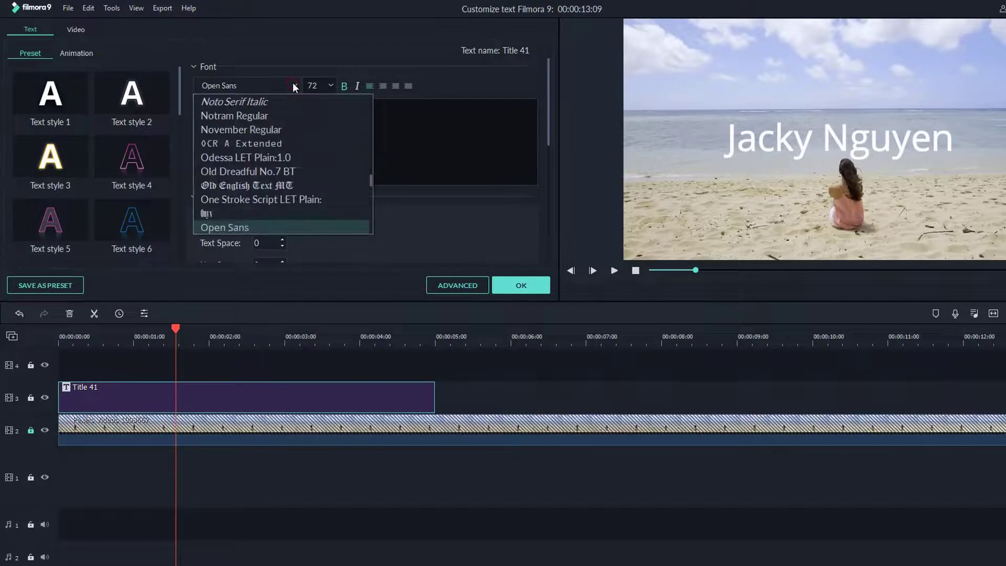
scroll(288, 134, "down", 2)
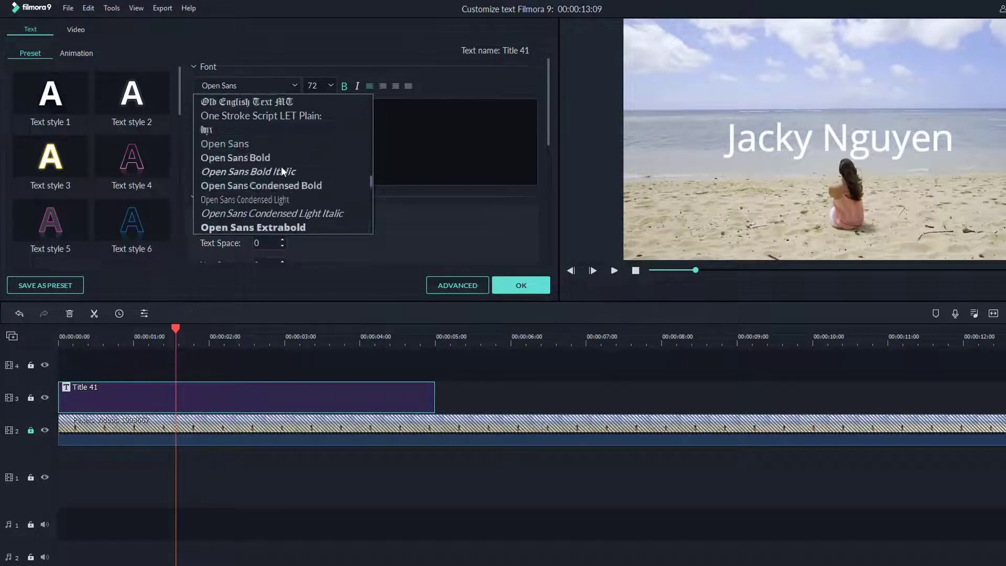
scroll(281, 166, "down", 4)
scroll(281, 167, "down", 3)
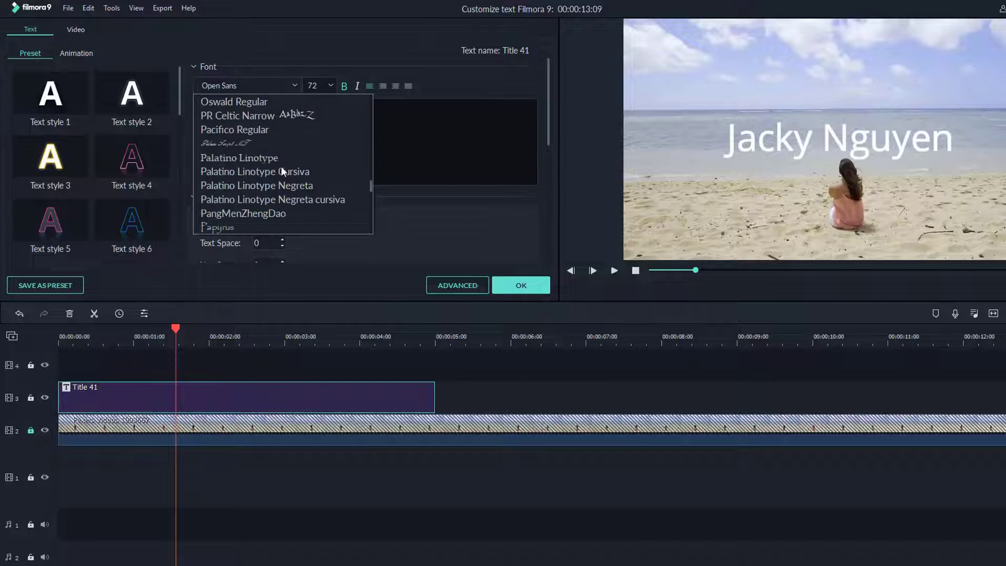
scroll(281, 165, "down", 5)
scroll(275, 175, "down", 2)
scroll(273, 179, "down", 1)
scroll(274, 178, "down", 1)
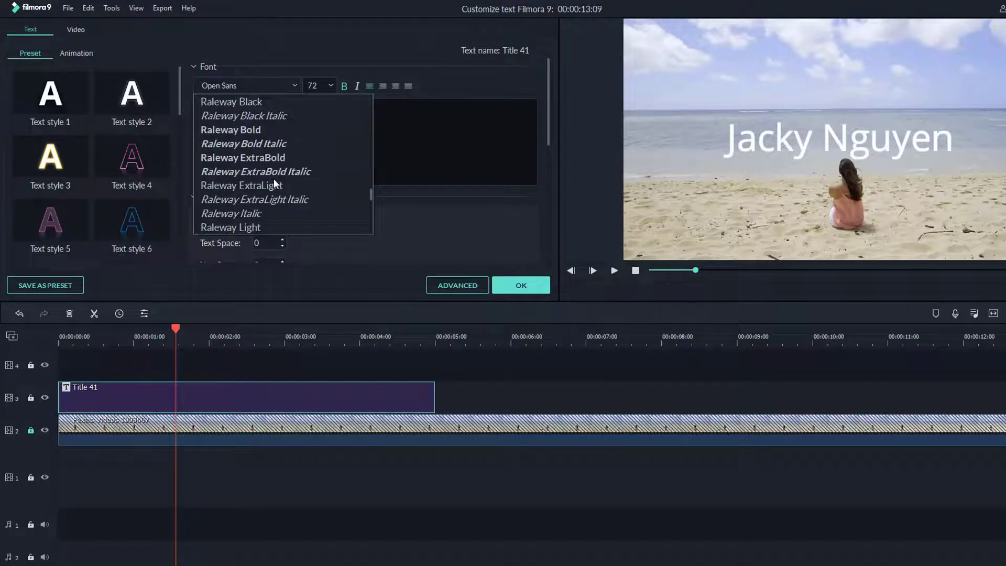
scroll(274, 179, "down", 2)
scroll(271, 179, "down", 2)
scroll(271, 179, "down", 1)
scroll(271, 179, "down", 2)
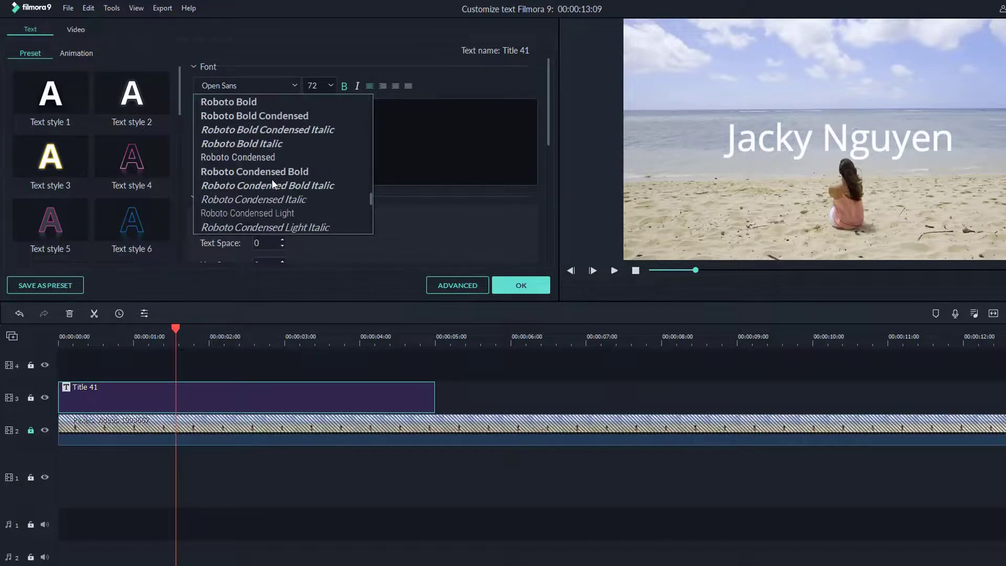
scroll(271, 179, "down", 3)
scroll(271, 179, "down", 2)
scroll(272, 178, "down", 1)
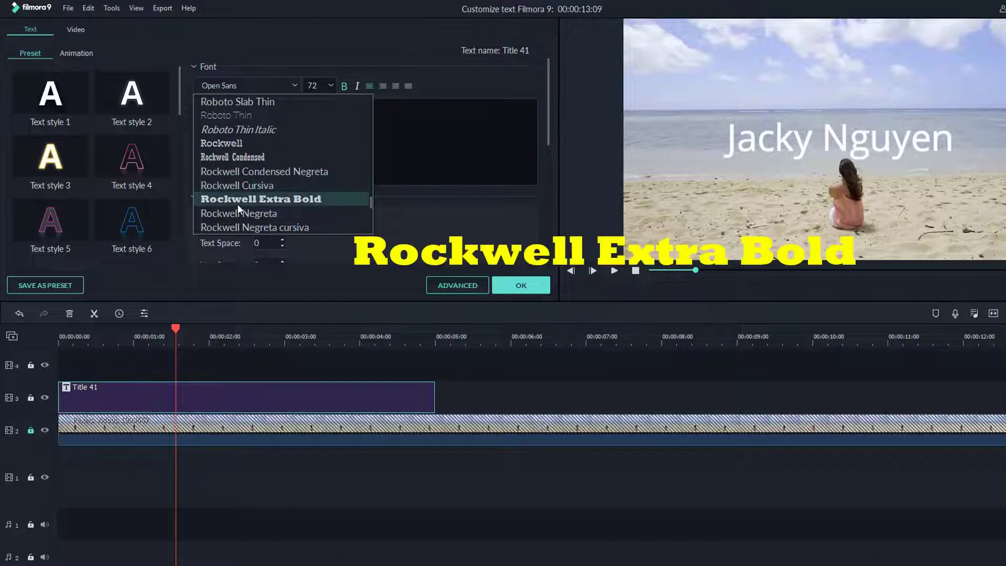
left_click(254, 202)
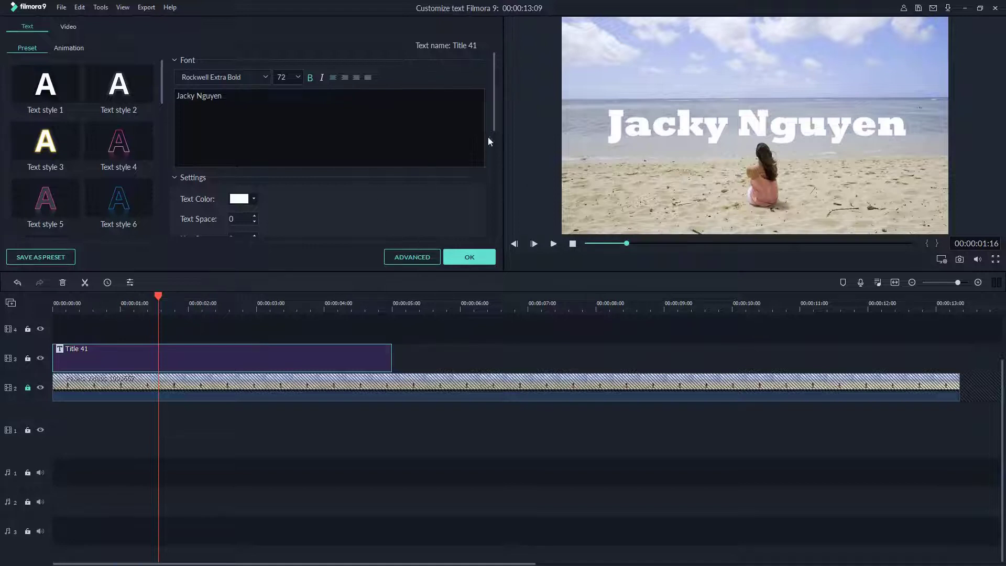
left_click_drag(495, 124, 495, 156)
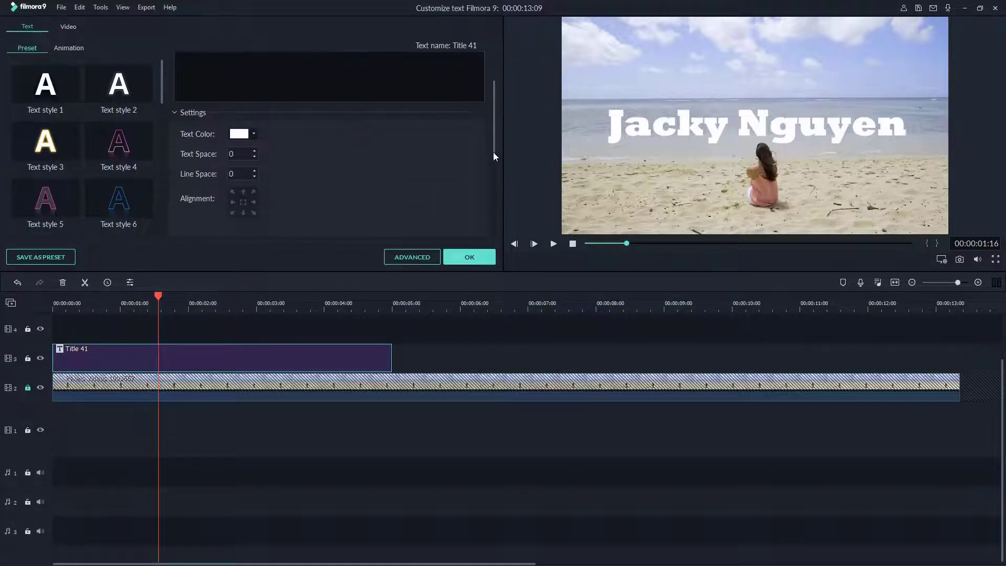
Color the title dark blue, try letter spacing, and align it bottom centre
left_click(254, 133)
left_click(230, 169)
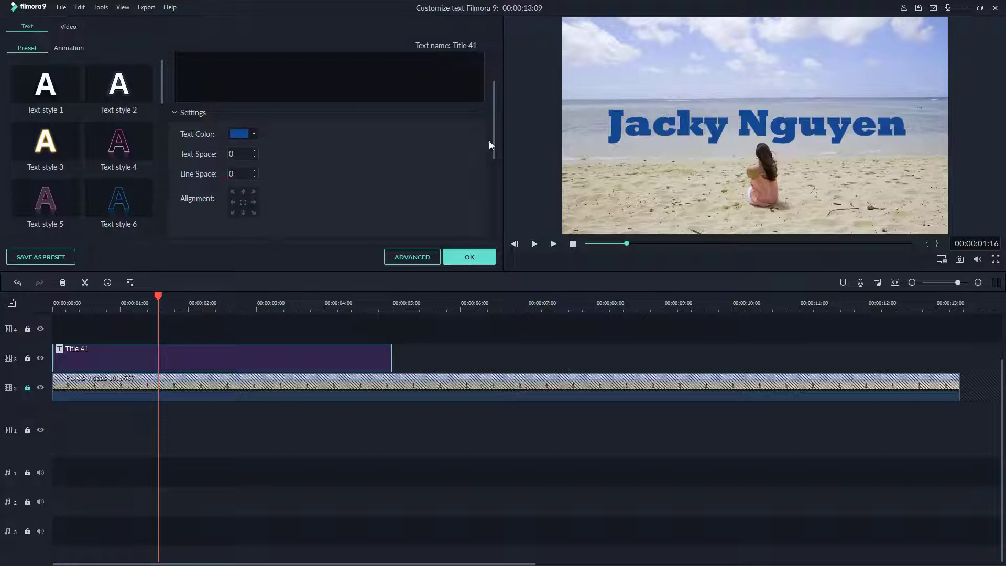
left_click_drag(234, 155, 233, 155)
scroll(419, 177, "down", 2)
left_click(244, 149)
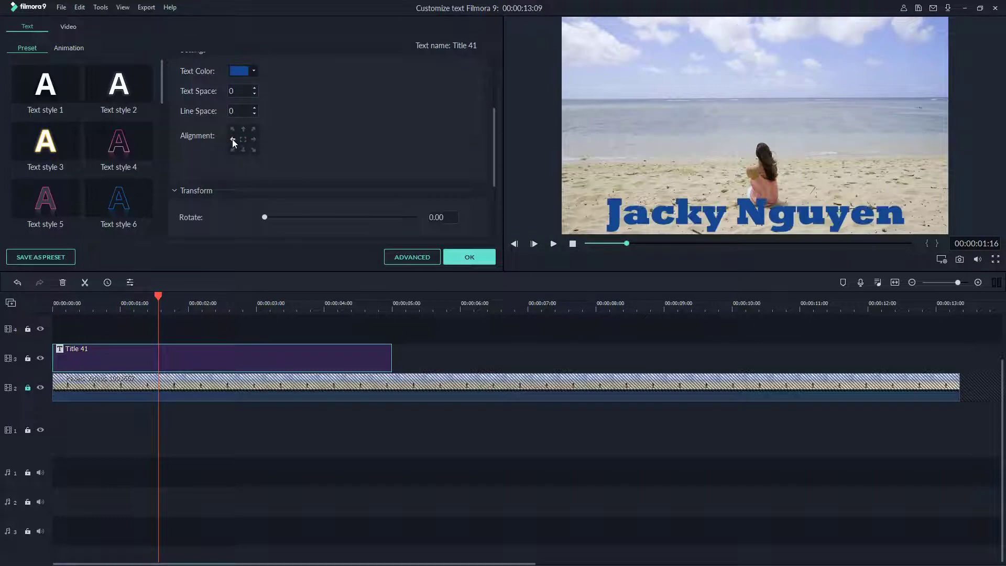
Try 180 and 270 degree rotations on the title, then reset it upright
left_click(233, 139)
scroll(373, 179, "down", 2)
scroll(331, 152, "down", 1)
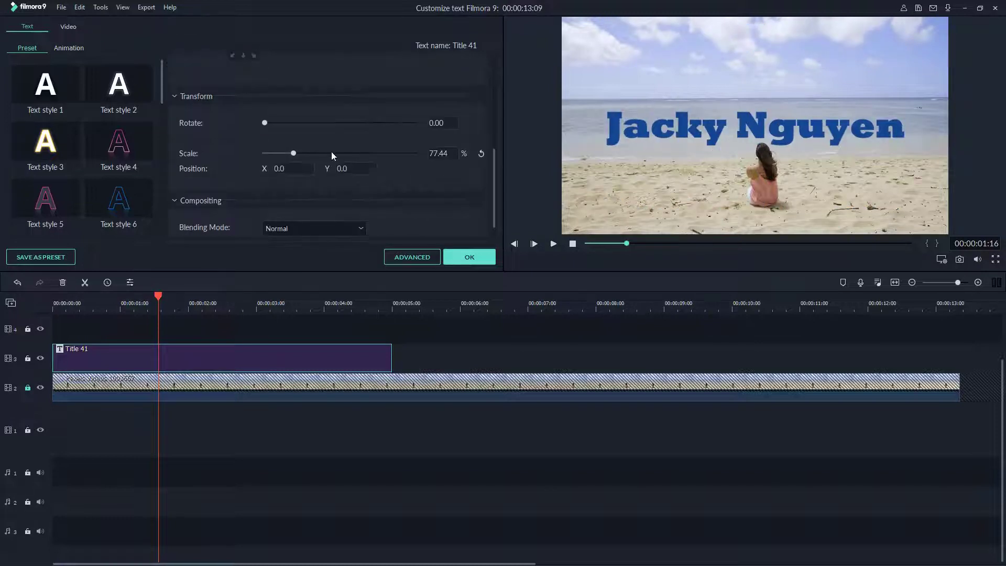
left_click_drag(264, 123, 345, 123)
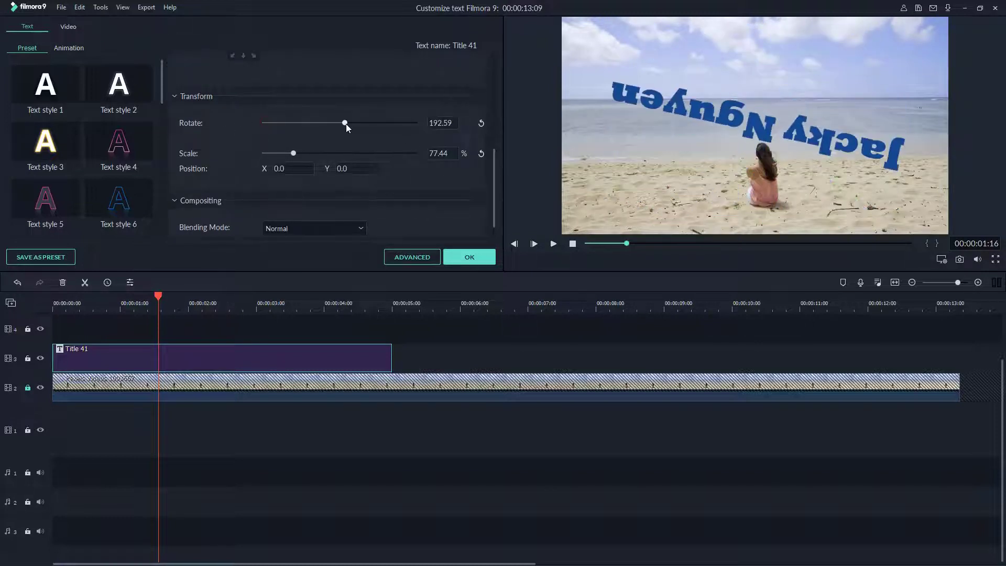
type("180")
key("Return")
double_click(450, 126)
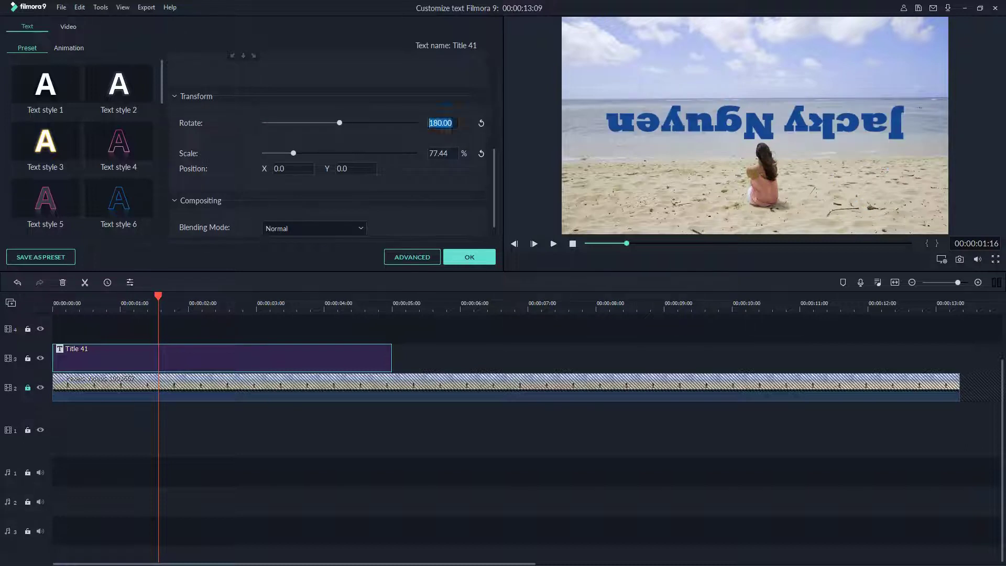
type("270")
key("Return")
left_click(481, 123)
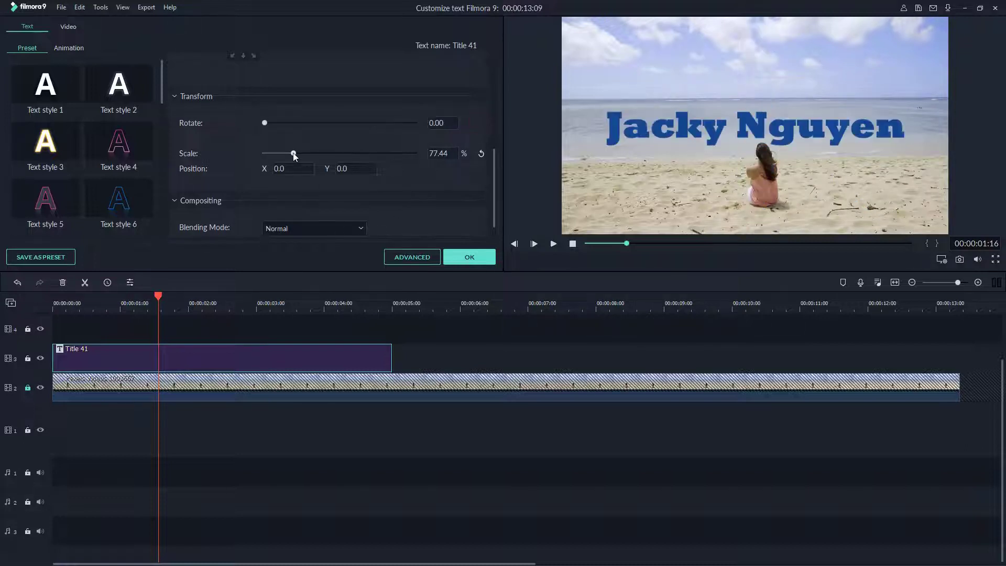
Set the title to 100% scale and X position 100, blended with Multiply
double_click(439, 154)
type("100")
key("Return")
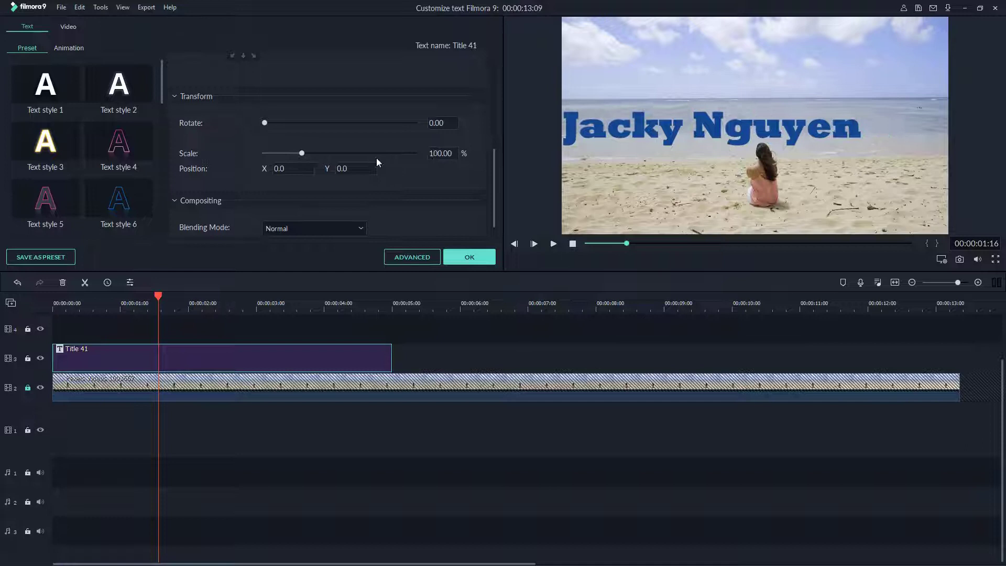
left_click_drag(302, 153, 268, 153)
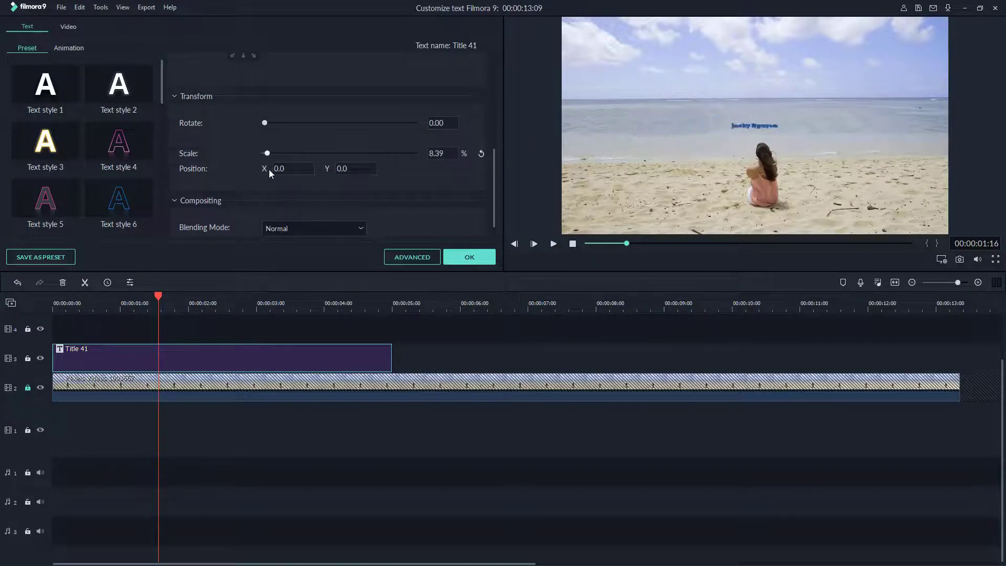
left_click(482, 153)
scroll(267, 171, "up", 3)
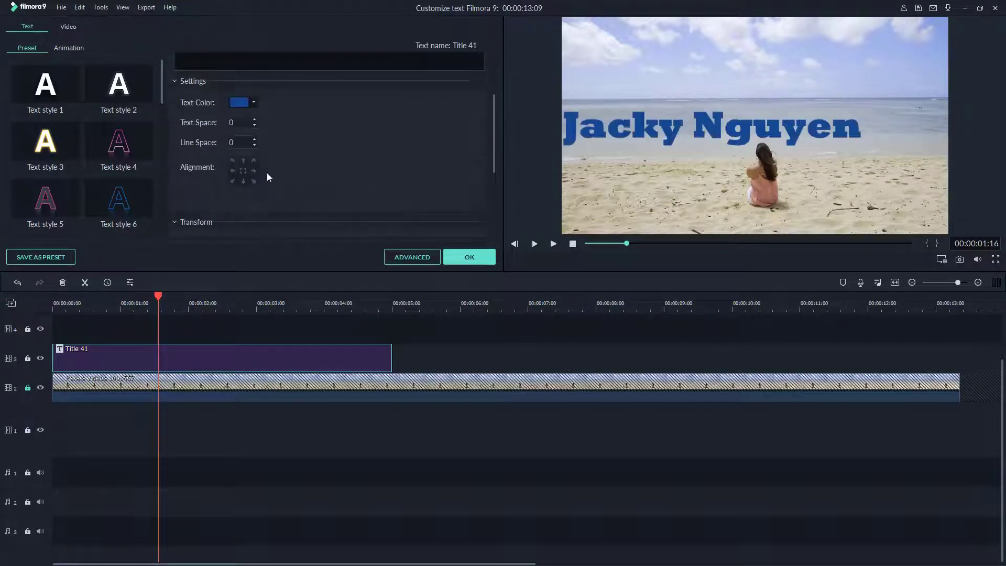
scroll(345, 163, "down", 3)
left_click(293, 168)
type("100")
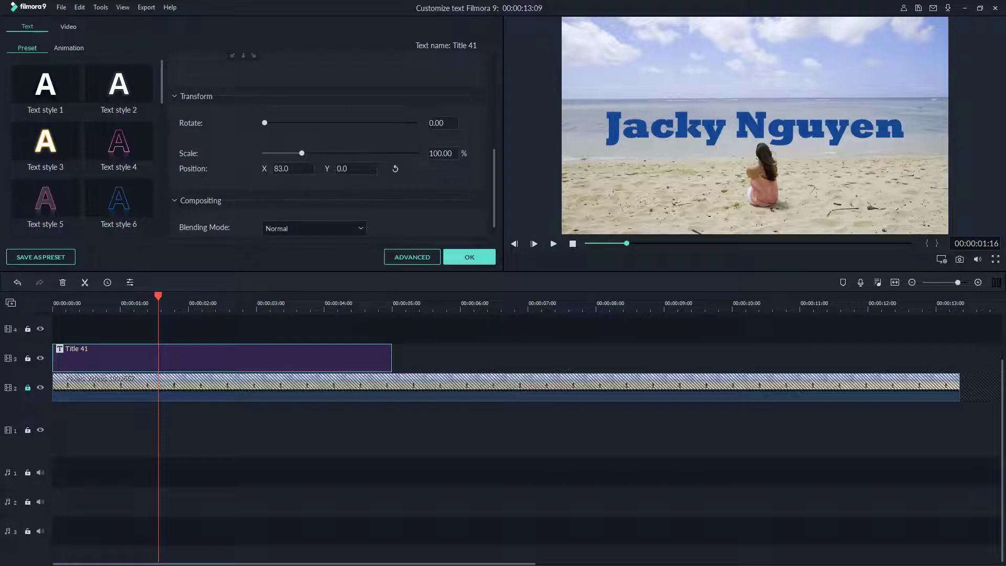
scroll(373, 196, "down", 1)
left_click(361, 209)
left_click(311, 241)
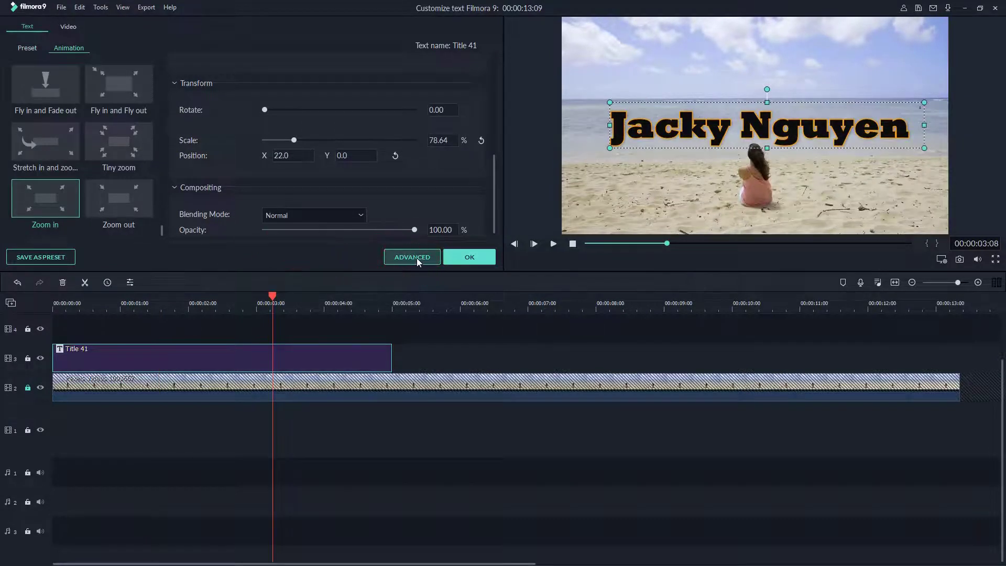
left_click(418, 259)
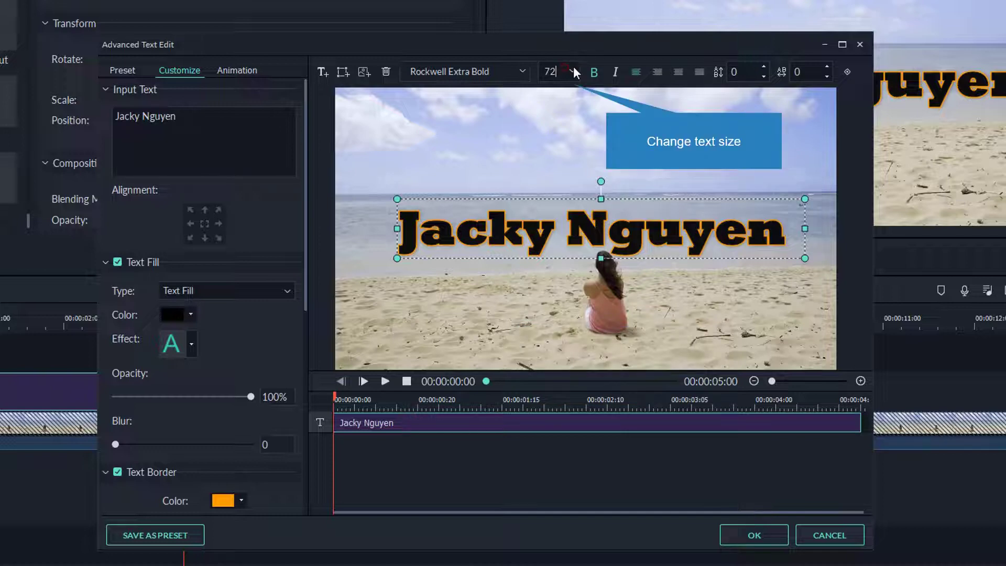
Set the title font size to 125, enlarge its text box and nudge it left
left_click(574, 71)
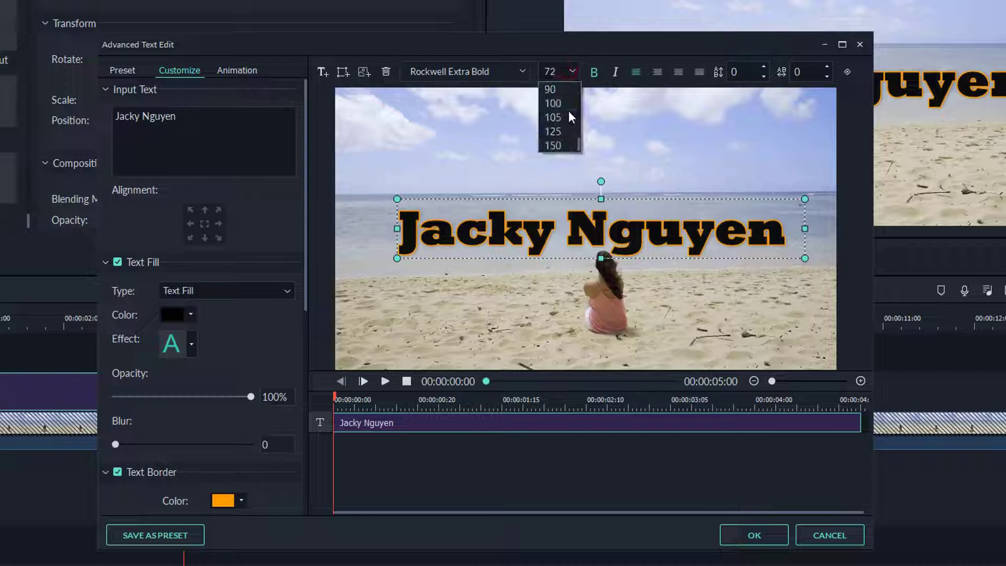
left_click(559, 131)
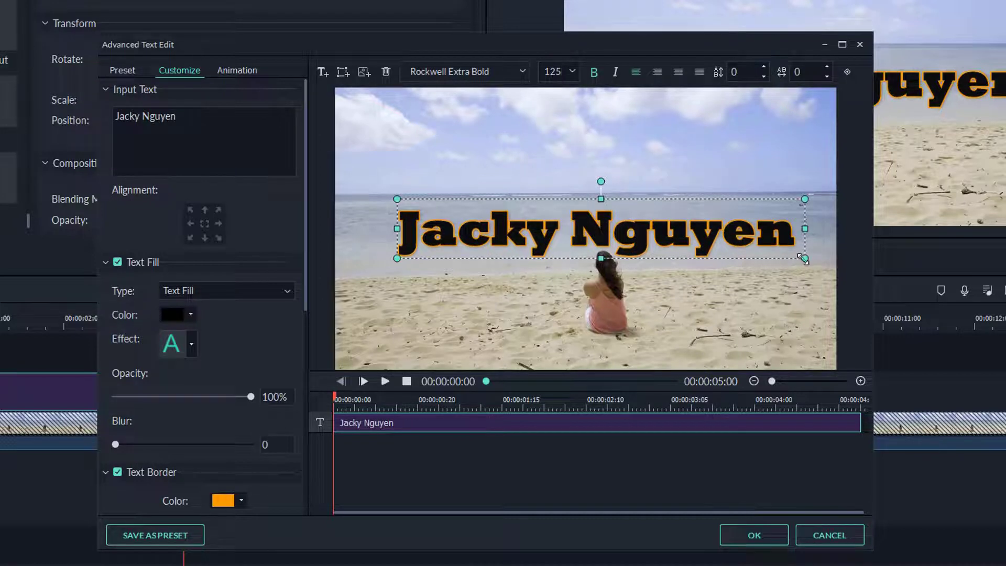
mouse_move(804, 259)
left_mouse_down()
mouse_move(820, 260)
mouse_move(800, 260)
left_mouse_up()
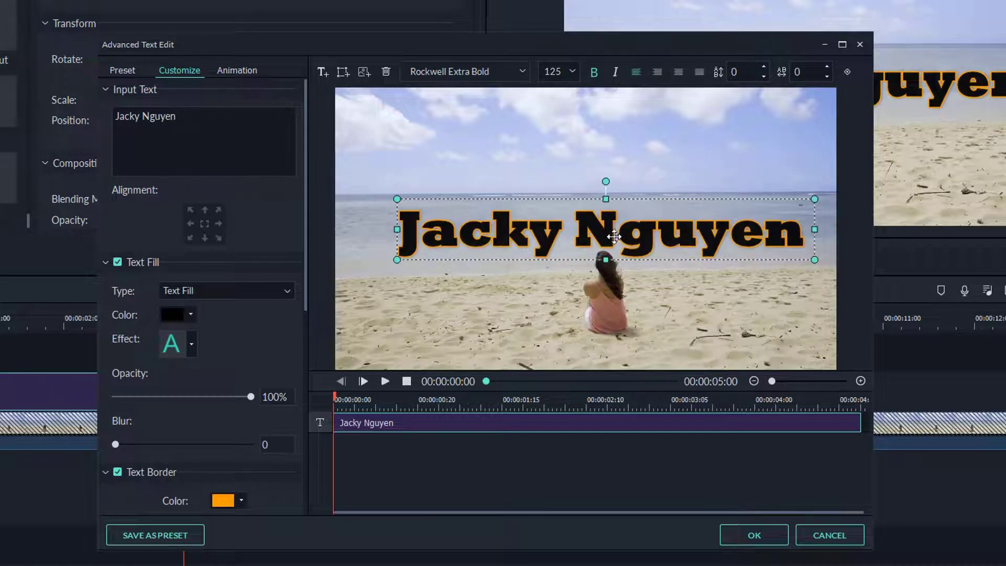
left_click_drag(629, 237, 612, 238)
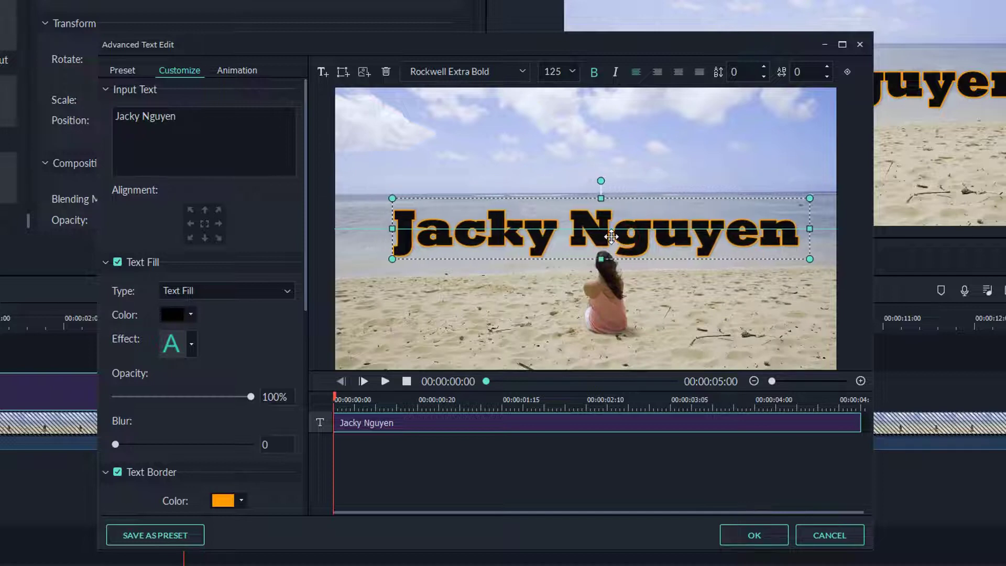
left_click(613, 236)
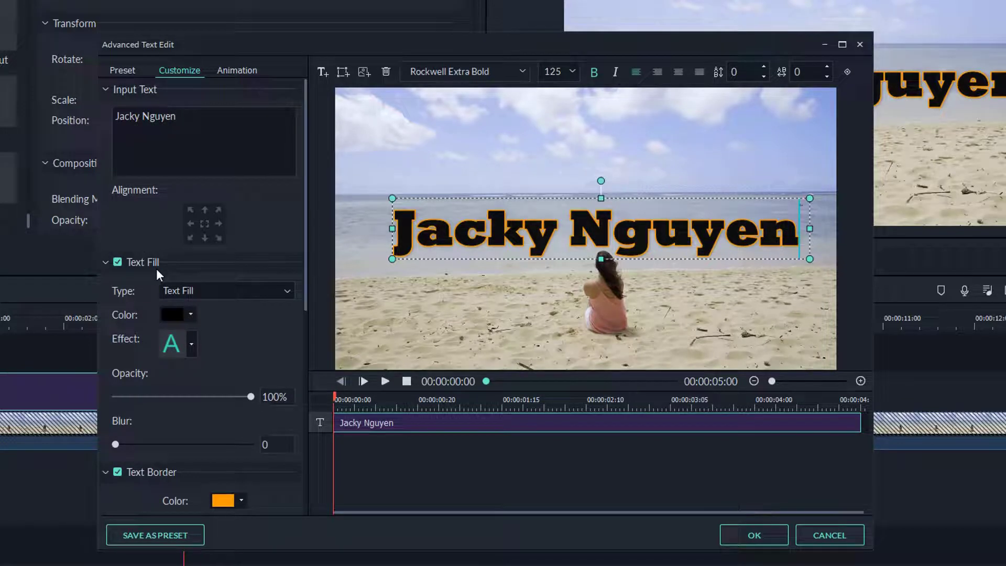
Try a blue gradient fill with a shaded effect and 95% opacity on the title
left_click(201, 285)
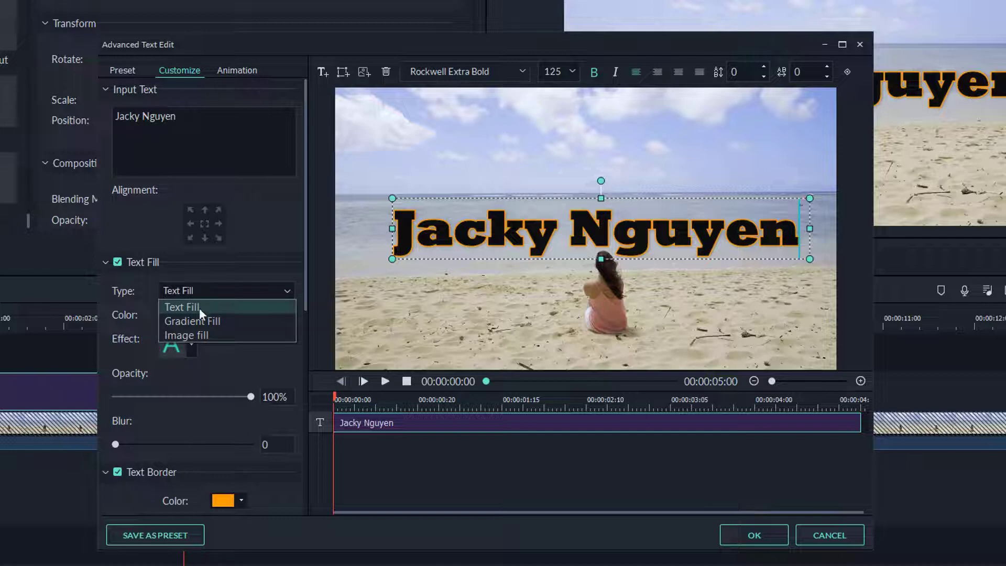
left_click(199, 319)
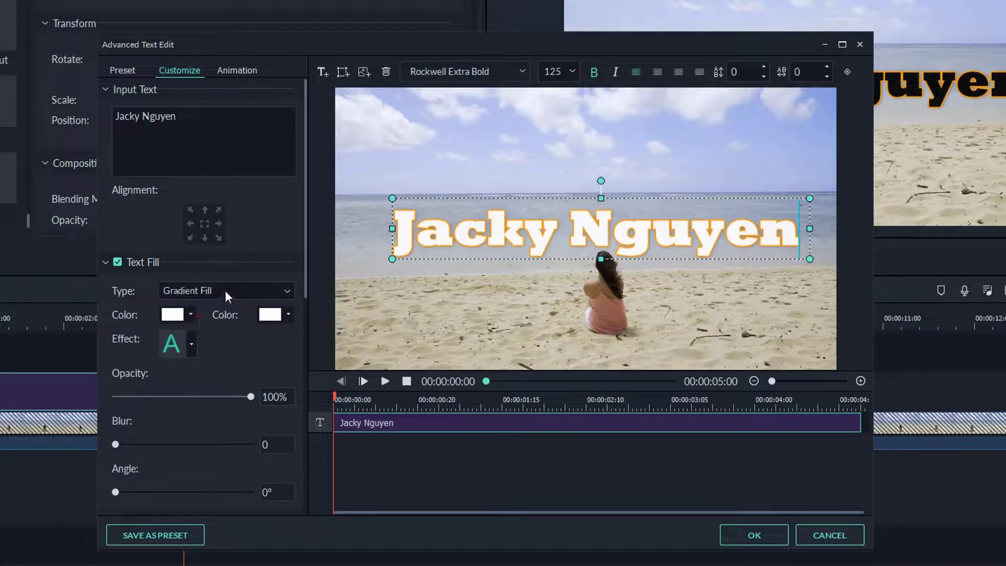
left_click(284, 313)
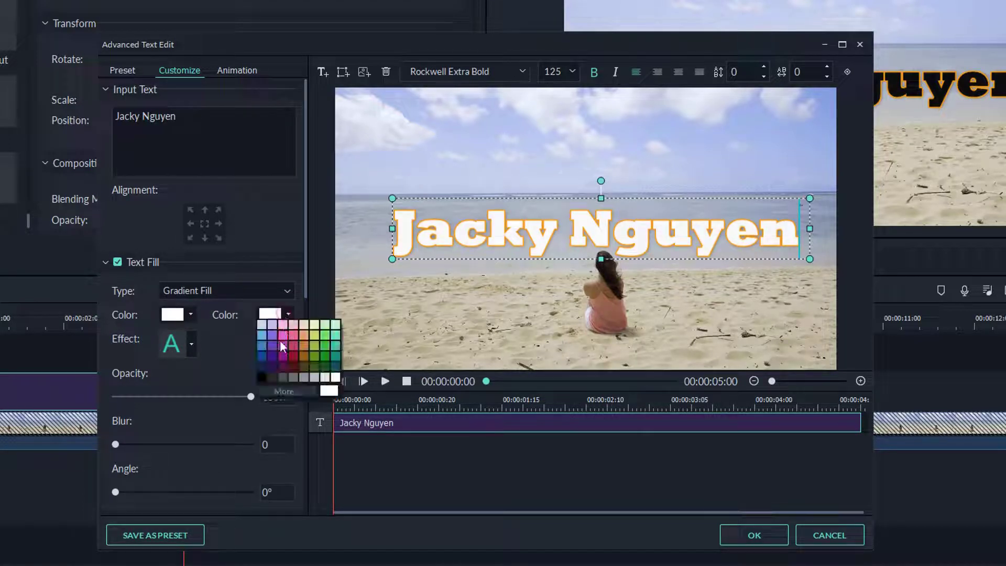
left_click(266, 353)
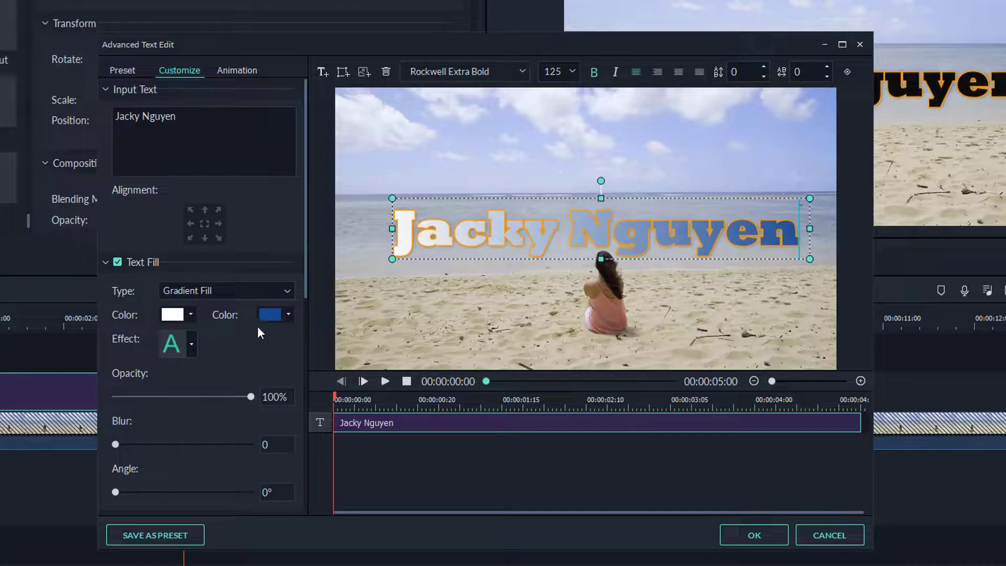
left_click(191, 343)
left_click(206, 406)
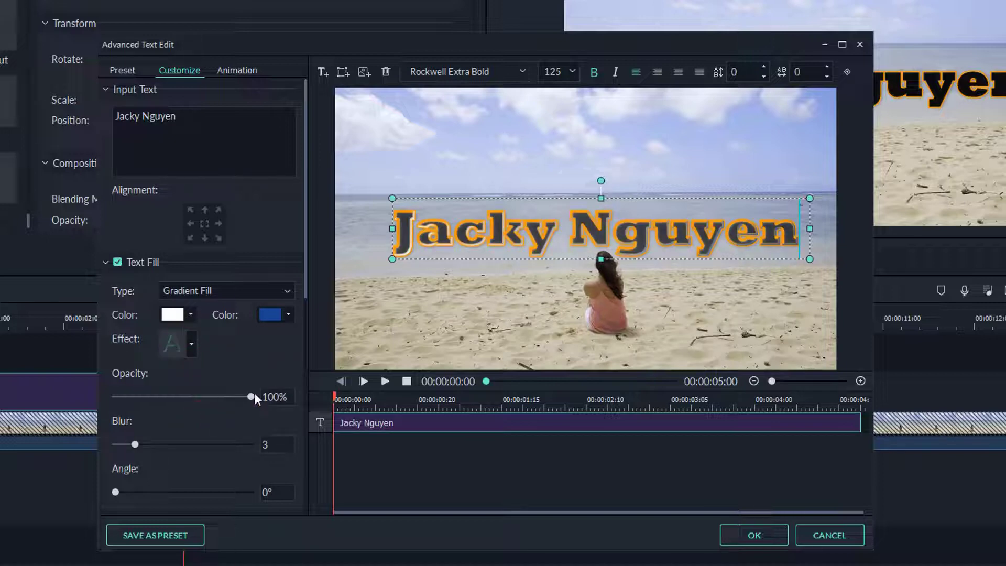
mouse_move(250, 397)
left_mouse_down()
mouse_move(212, 398)
mouse_move(245, 398)
left_mouse_up()
left_click(241, 293)
Return the title to a solid text fill with the plain effect preset
left_click(213, 312)
left_click(239, 288)
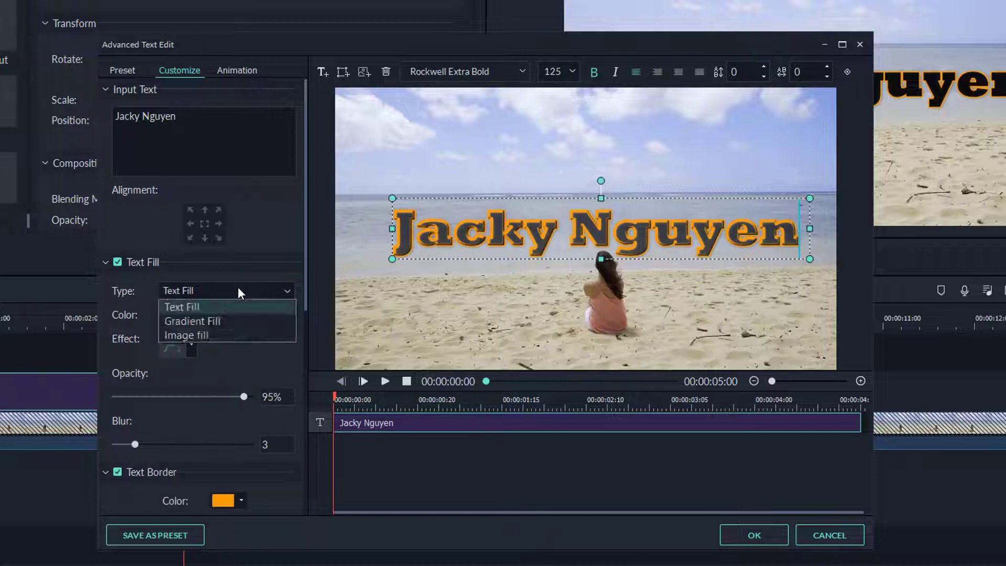
left_click(191, 345)
left_click(146, 375)
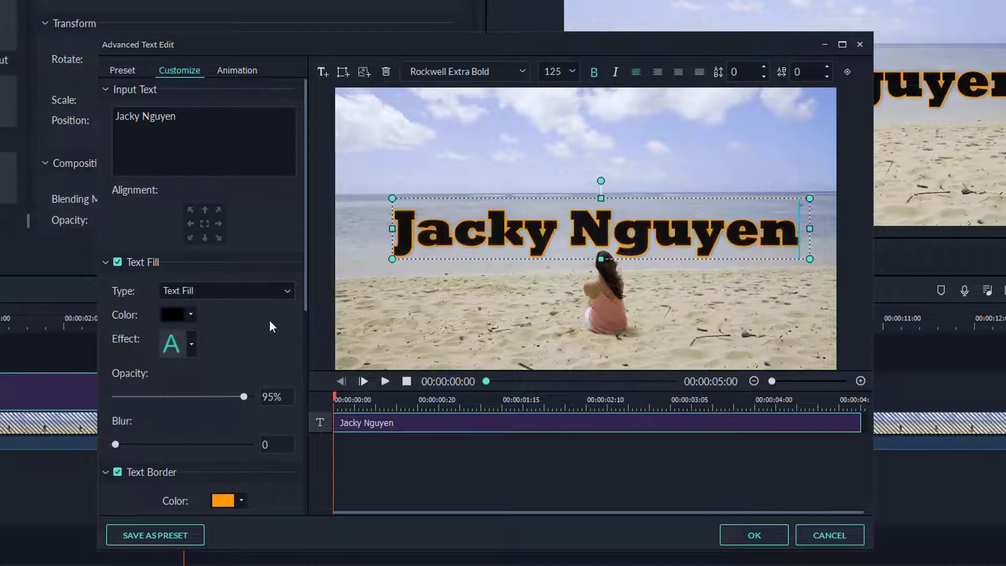
scroll(270, 320, "down", 1)
scroll(119, 312, "down", 2)
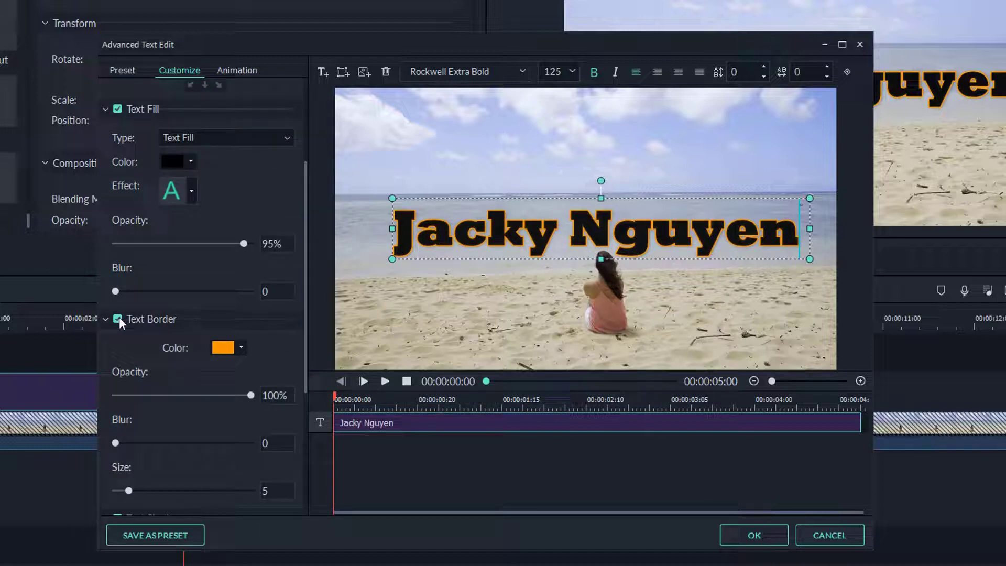
Give the title a yellow-green border at full opacity, zero blur and size 23
left_click(119, 319)
left_click(241, 348)
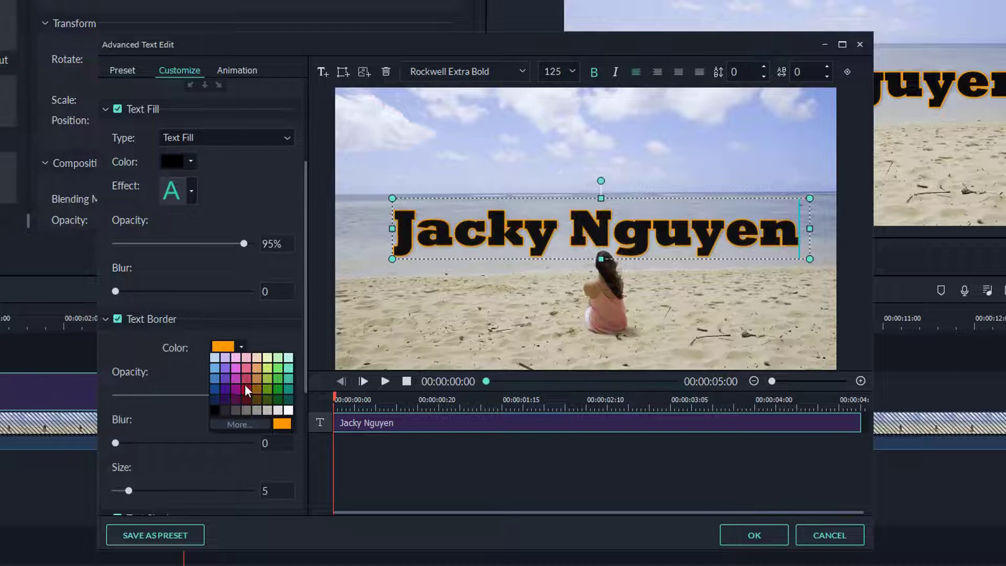
left_click(244, 385)
left_click(236, 347)
left_click(268, 368)
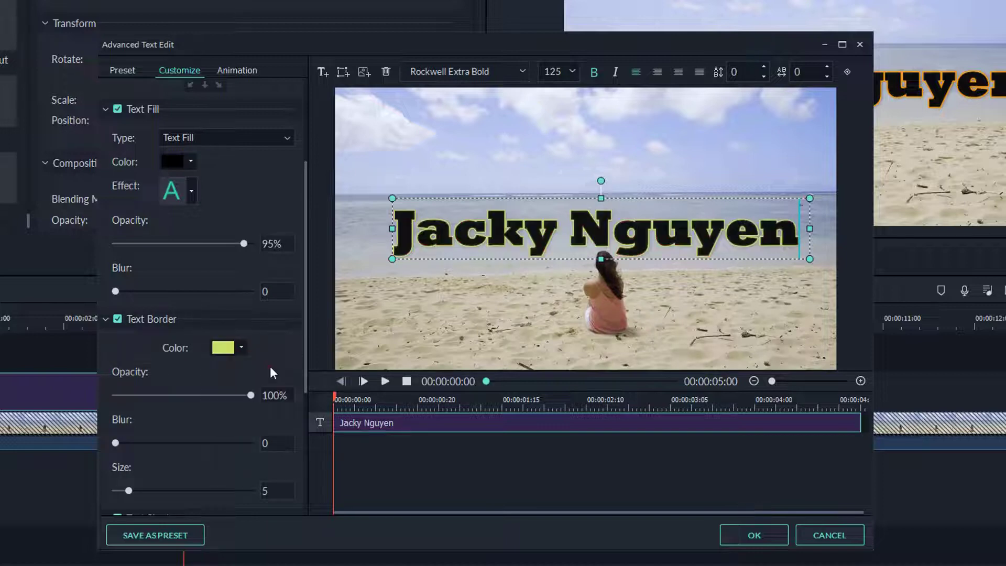
mouse_move(251, 394)
left_mouse_down()
mouse_move(119, 392)
mouse_move(274, 399)
left_mouse_up()
left_click_drag(308, 298, 309, 328)
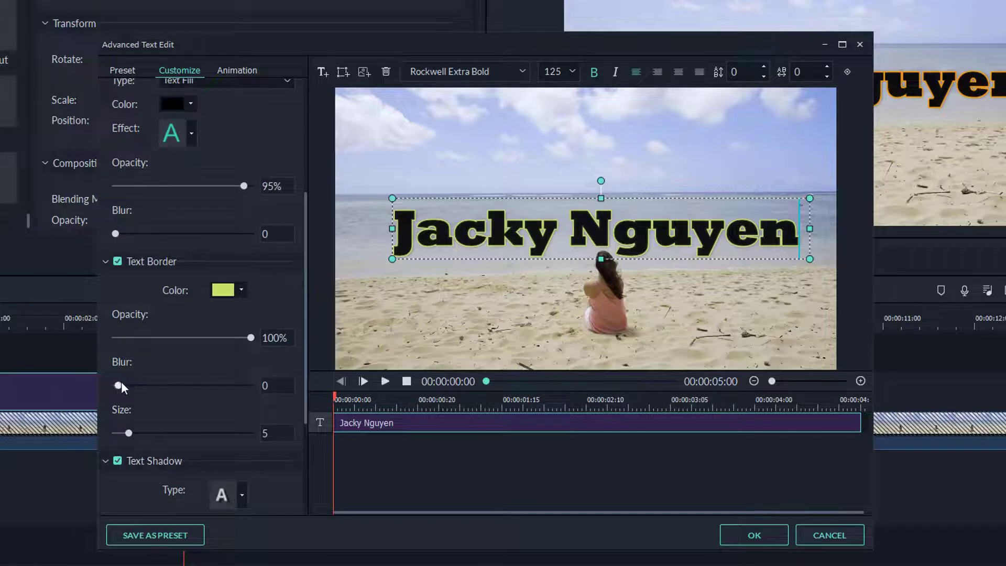
mouse_move(118, 383)
left_mouse_down()
mouse_move(225, 369)
mouse_move(86, 378)
left_mouse_up()
left_click_drag(129, 432, 179, 432)
scroll(179, 323, "down", 4)
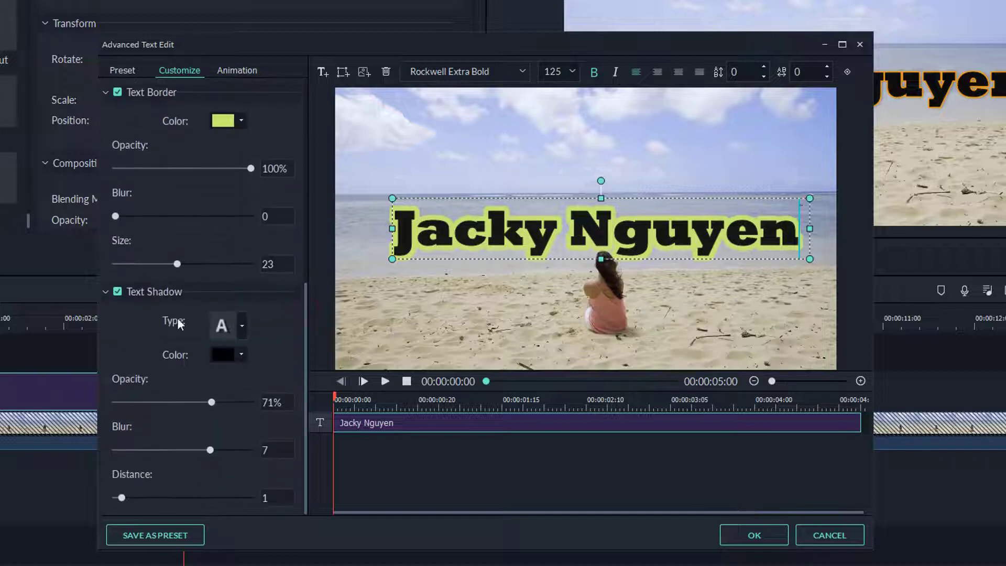
Give the Jacky Nguyen title a magenta shadow: distance 10, blur 2, 78% opacity
left_click(117, 291)
left_click(241, 325)
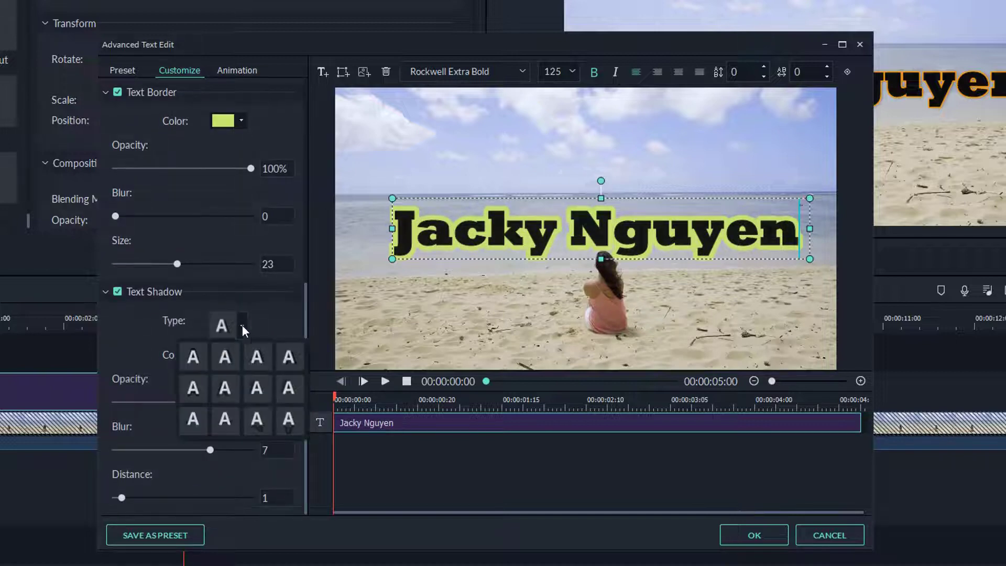
left_click(226, 362)
left_click(236, 376)
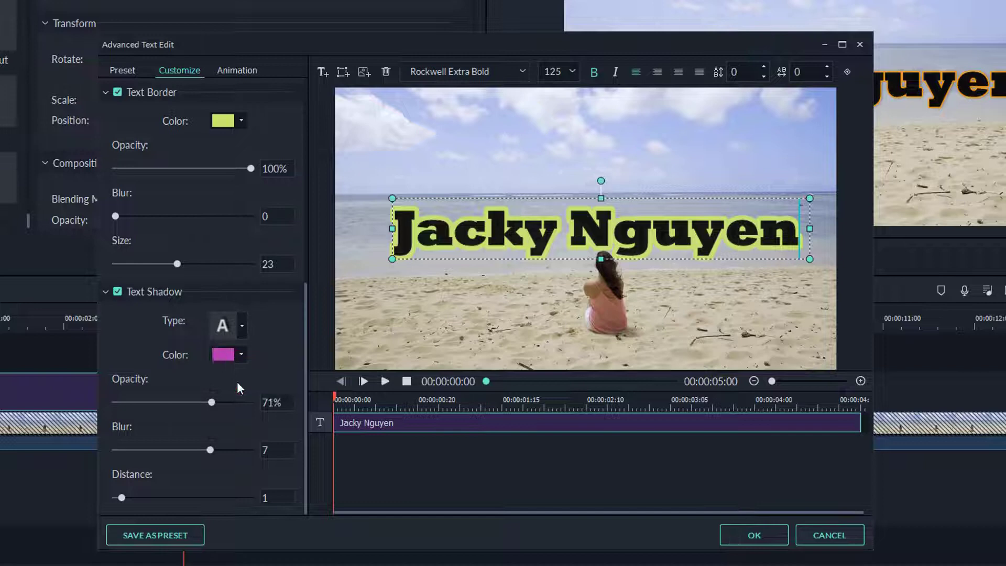
left_click_drag(121, 499, 183, 498)
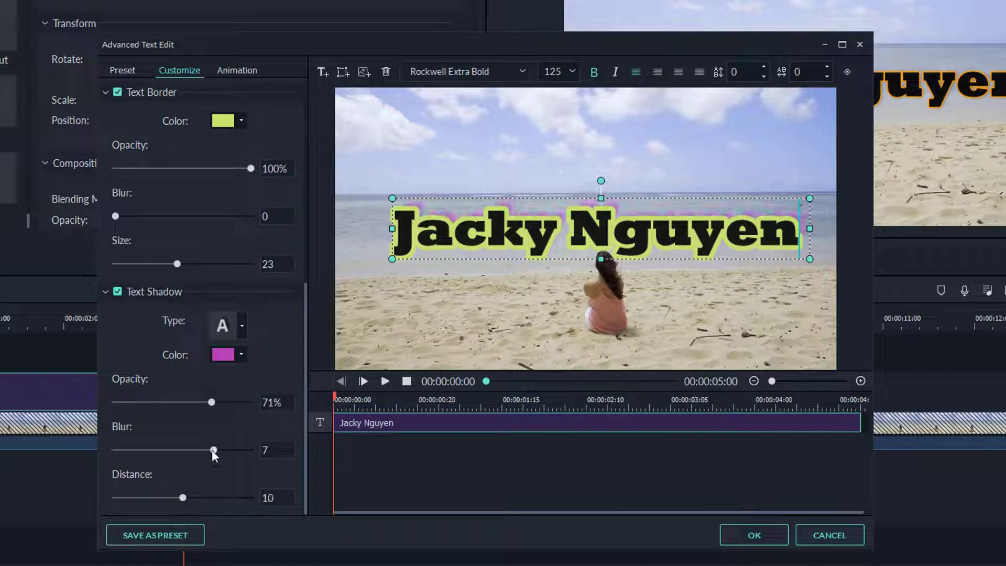
mouse_move(210, 450)
left_mouse_down()
mouse_move(119, 449)
mouse_move(142, 450)
left_mouse_up()
left_click_drag(213, 403, 241, 404)
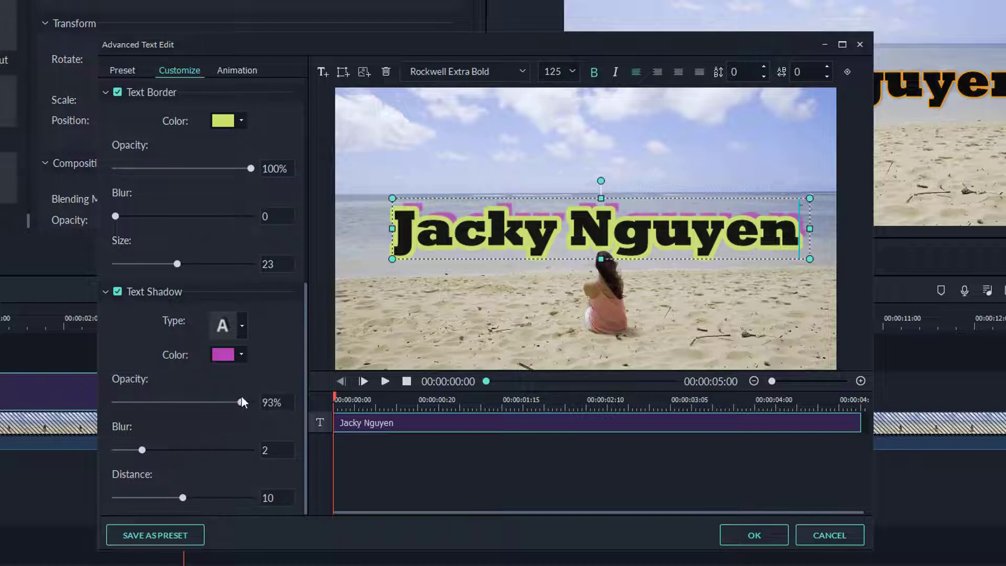
left_click(385, 381)
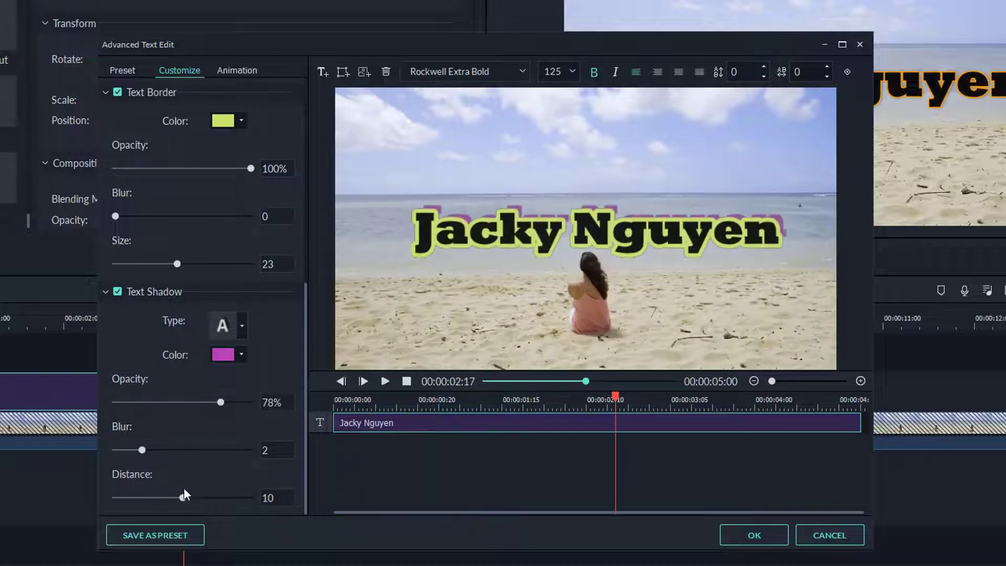
left_click(237, 70)
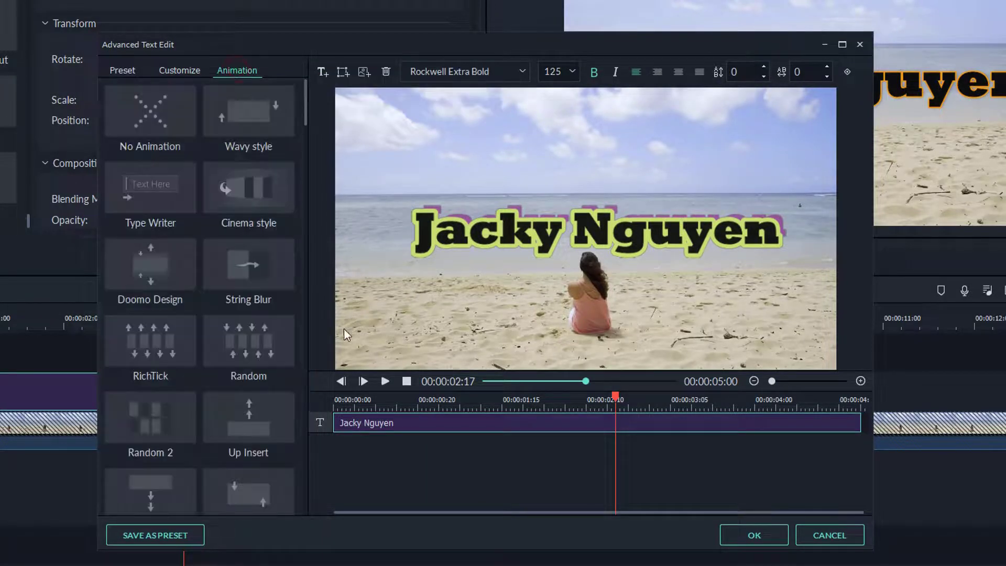
scroll(248, 292, "down", 3)
scroll(252, 297, "up", 3)
Preview the RichTick, Left Roll and Drop1 animations, then apply Zoom in
left_click(153, 347)
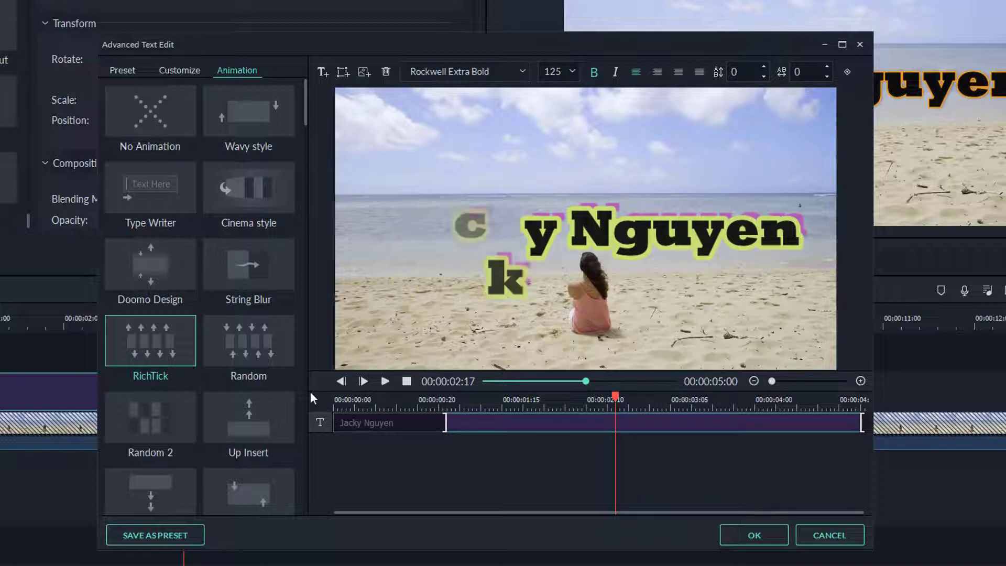
scroll(242, 343, "down", 5)
scroll(243, 342, "down", 5)
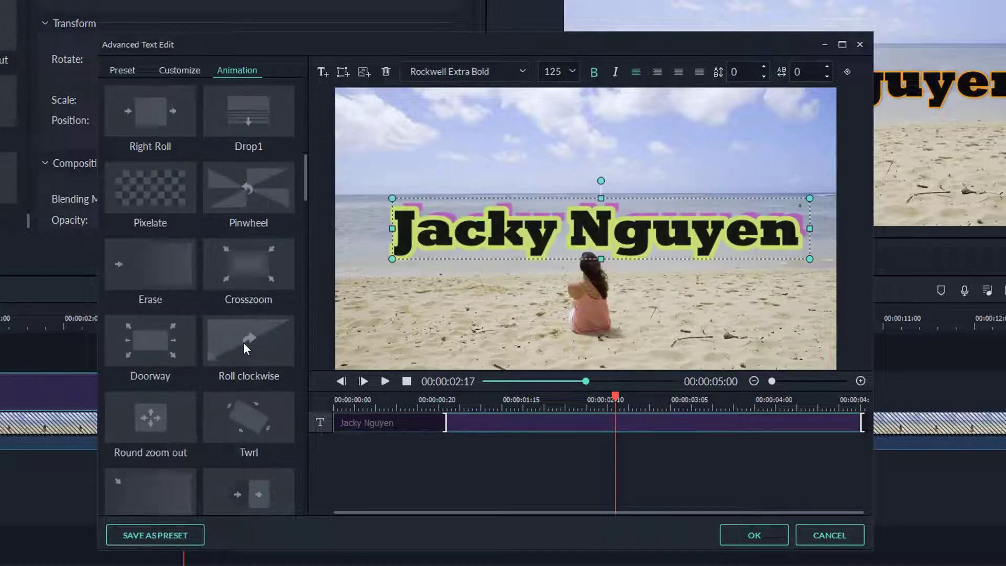
scroll(243, 342, "up", 3)
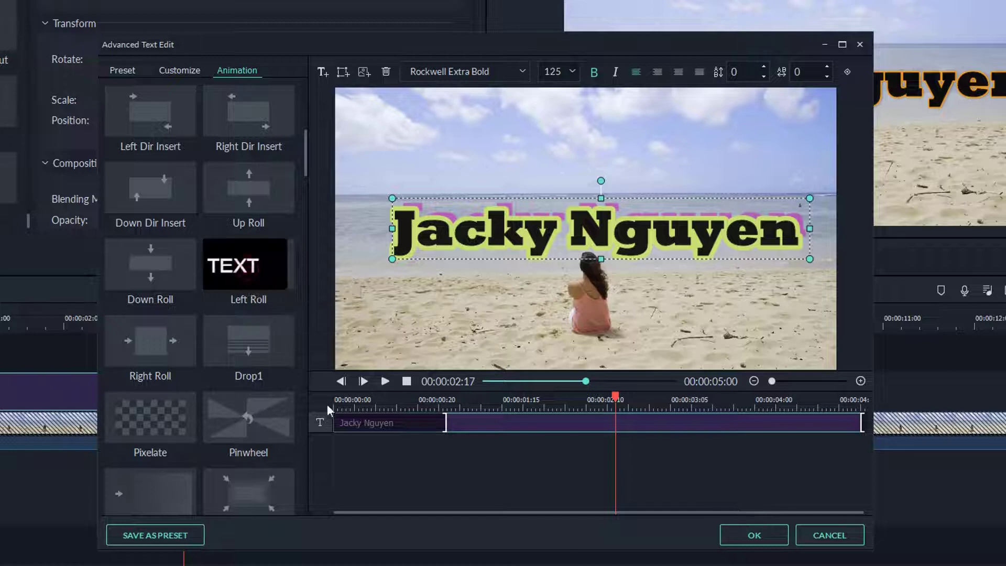
left_click(260, 271)
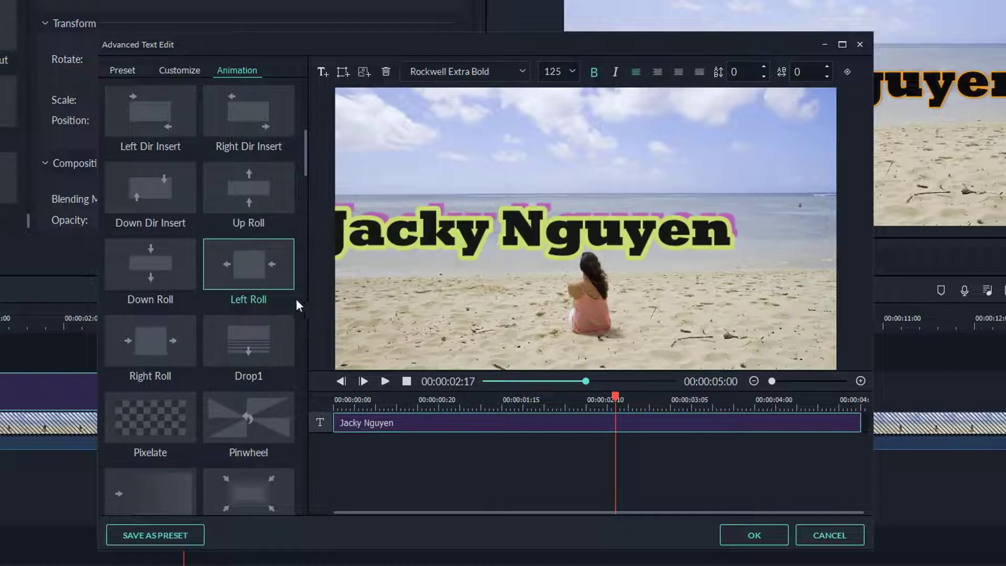
left_click(252, 350)
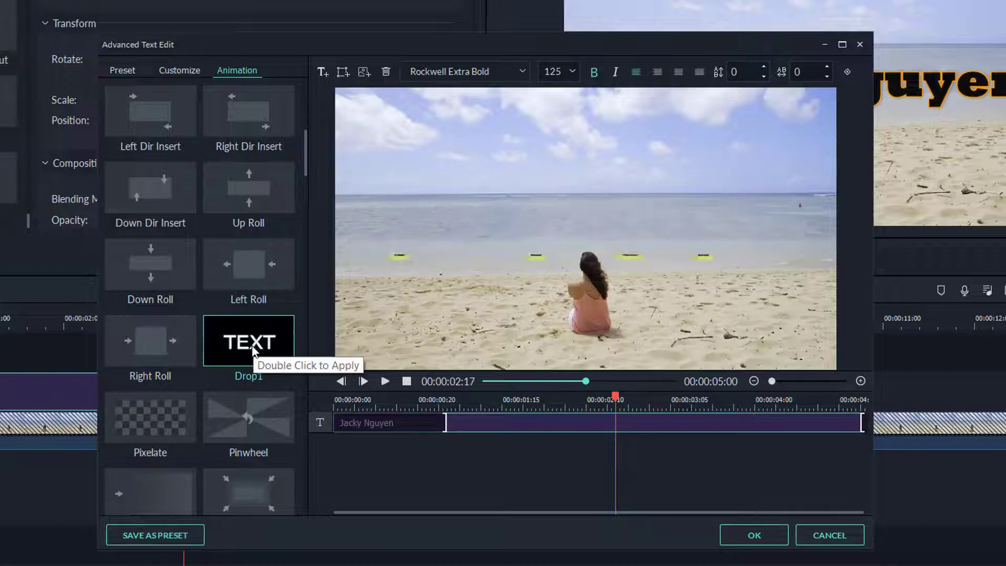
scroll(249, 365, "down", 5)
scroll(249, 365, "down", 5)
scroll(249, 365, "down", 5)
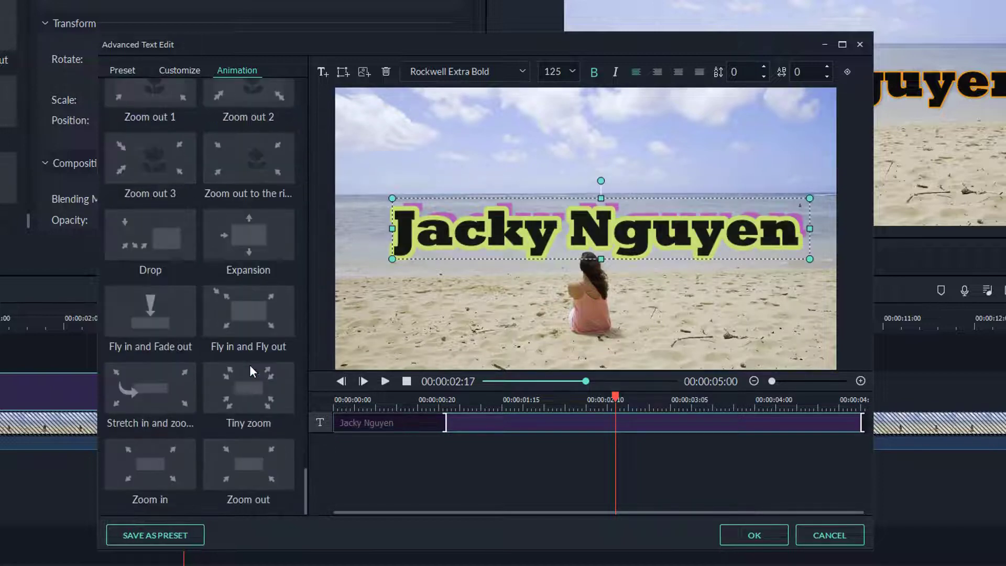
mouse_move(150, 465)
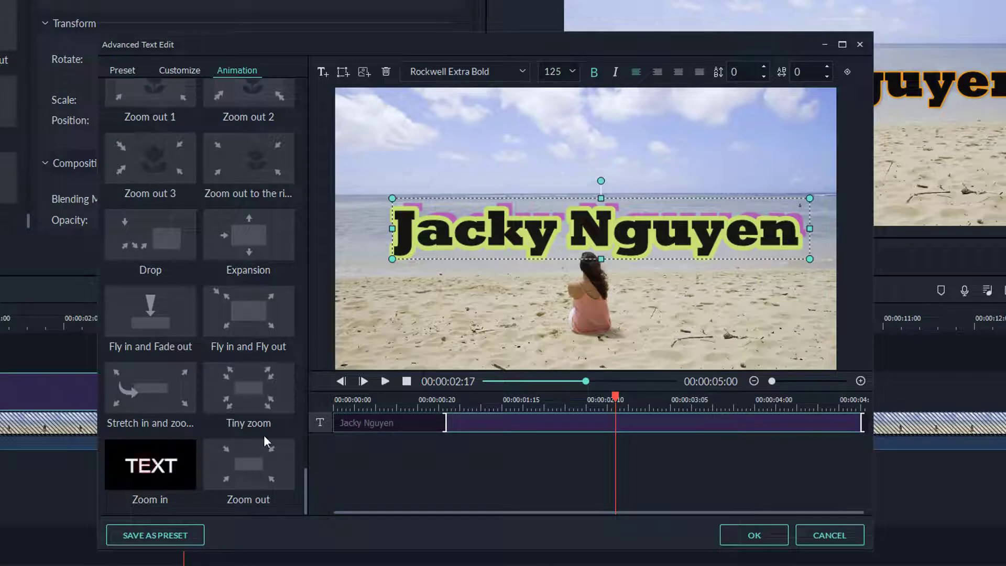
left_click(164, 471)
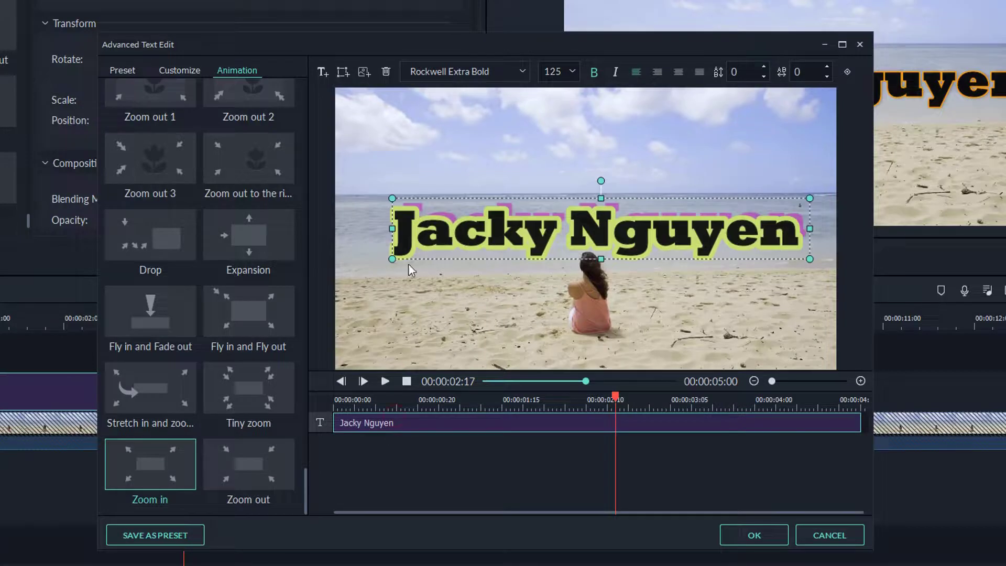
Enlarge the title text box and move it fully inside the preview frame
left_click_drag(392, 259, 414, 268)
left_click_drag(476, 230, 512, 224)
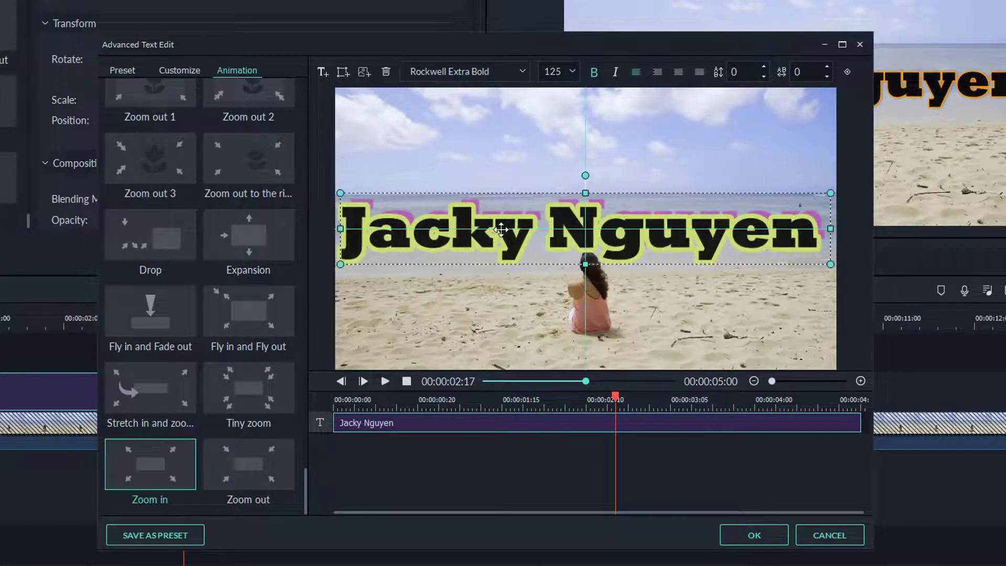
left_click_drag(814, 195, 819, 187)
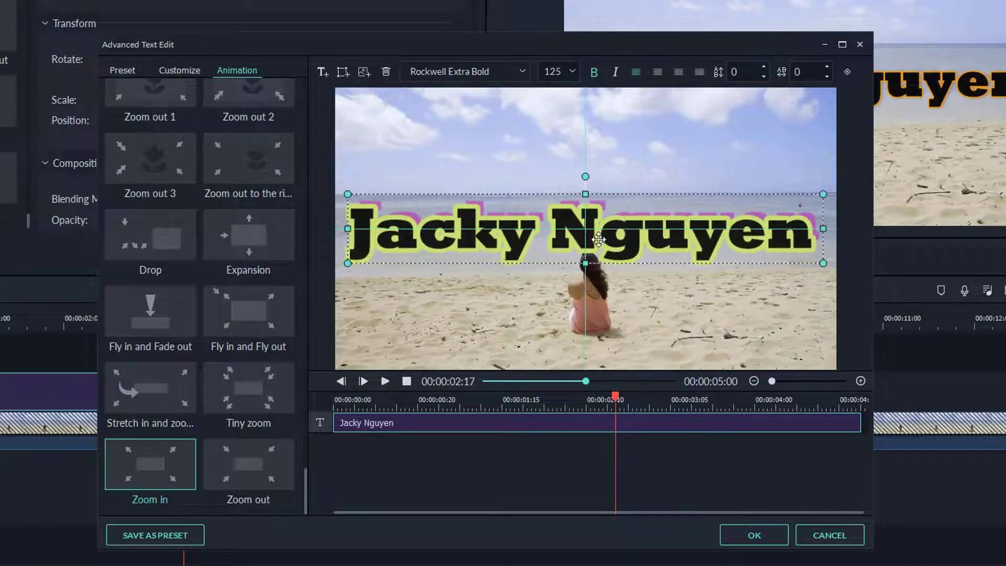
left_click(608, 307)
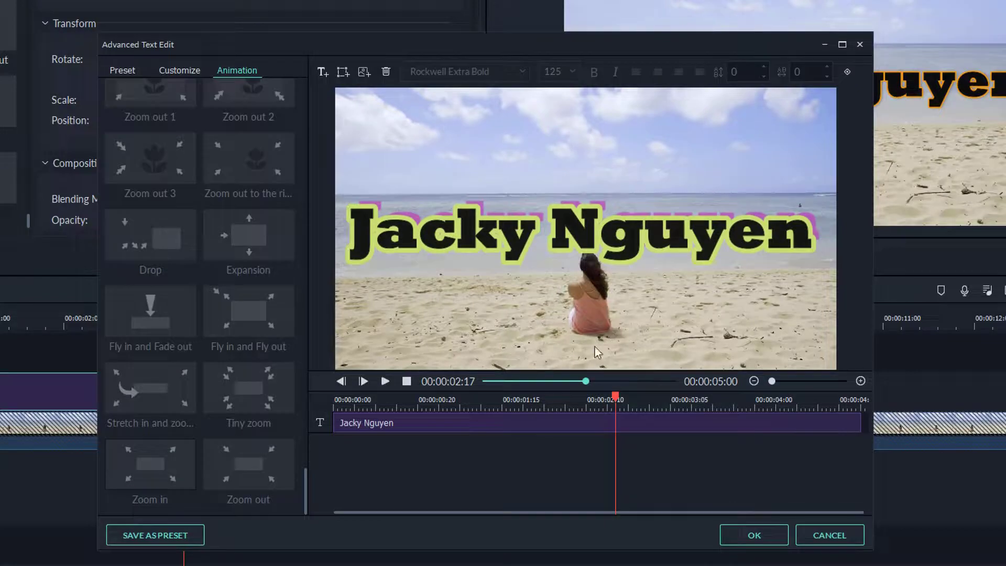
Accept the title edits and play the video from the beginning
left_click(757, 535)
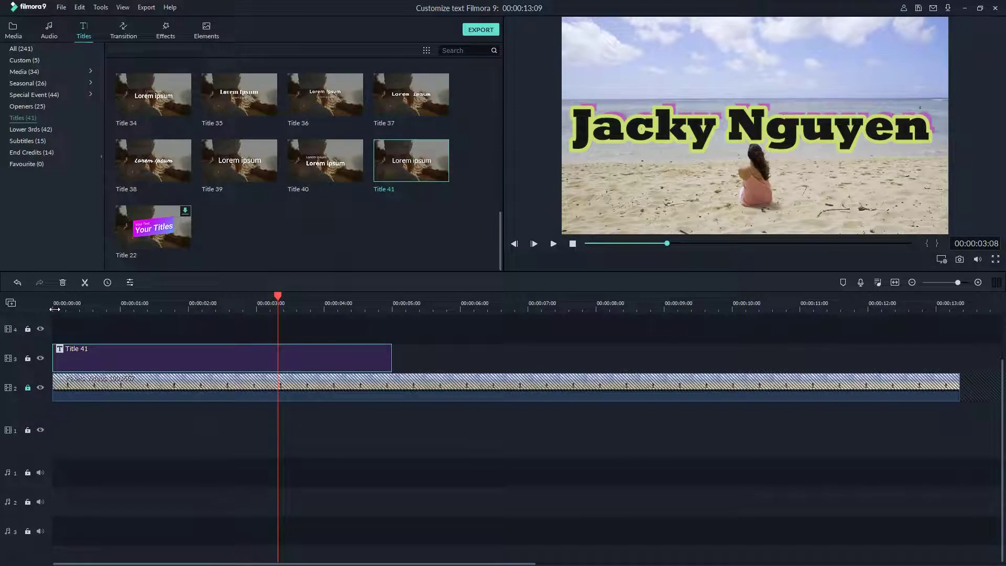
left_click(57, 301)
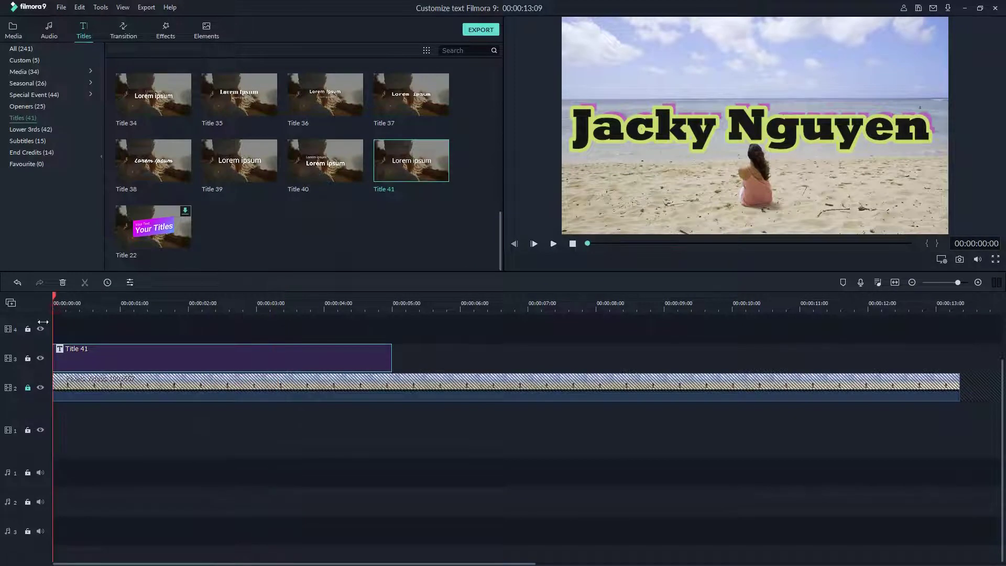
key("space")
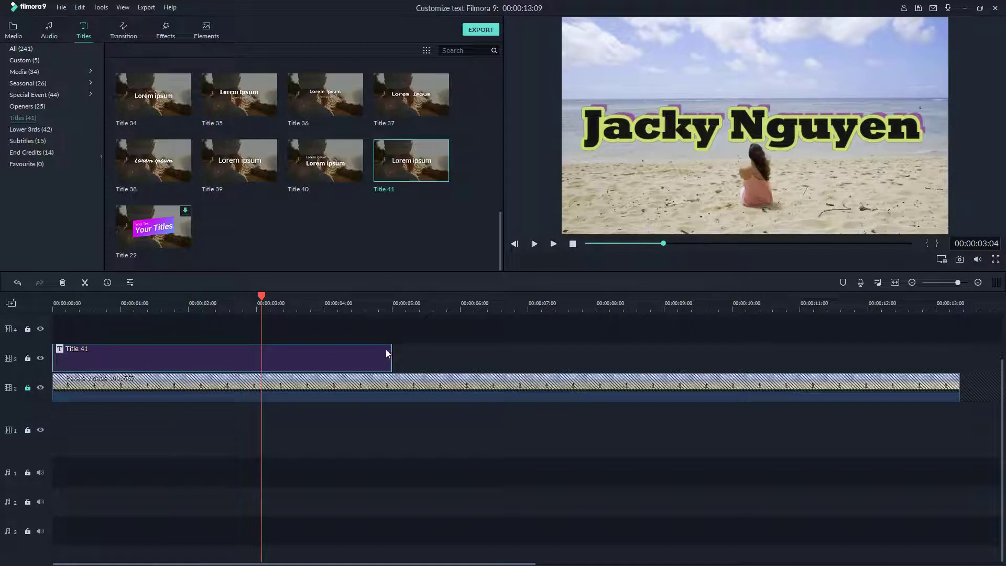
Trim the title clip to about three seconds and replay to check it
left_click_drag(386, 350, 261, 358)
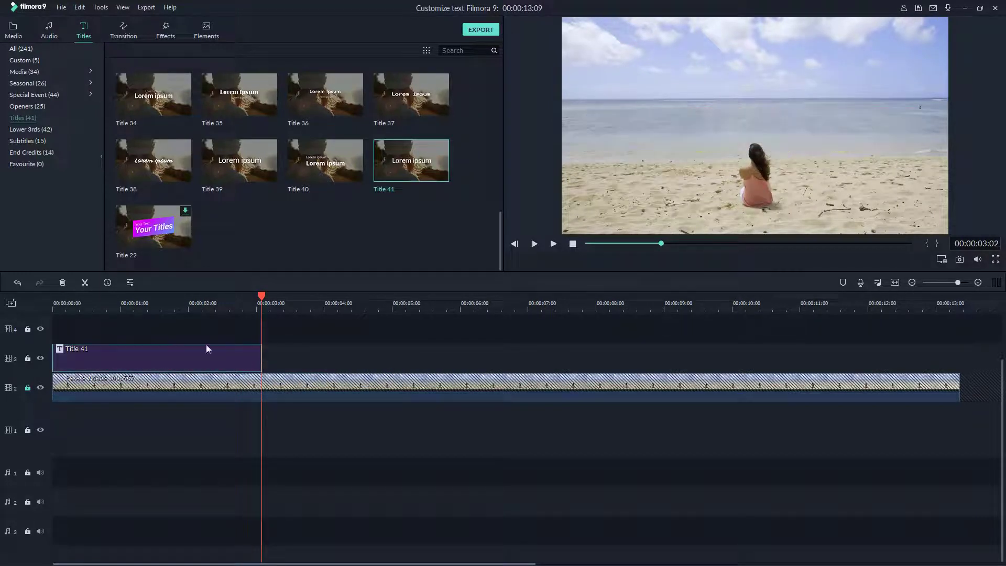
left_click(52, 302)
key("space")
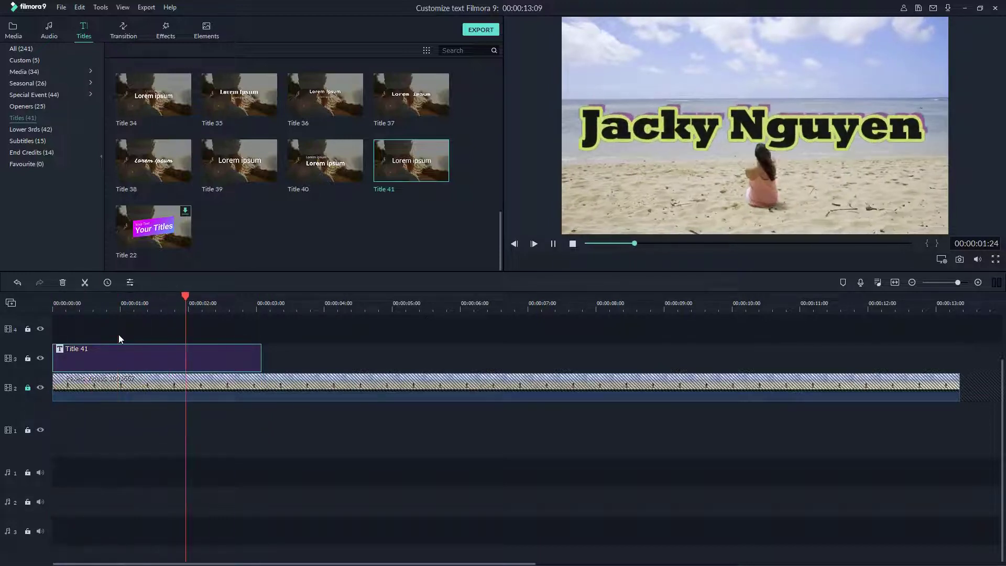
key("space")
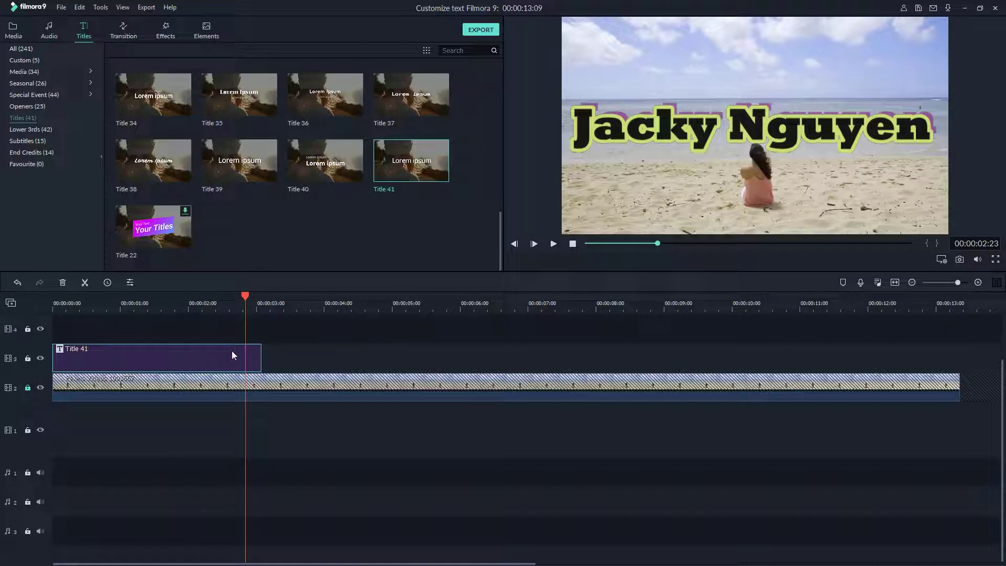
Shift the title clip to start about one second in, and replay from the start
left_click_drag(232, 351, 284, 346)
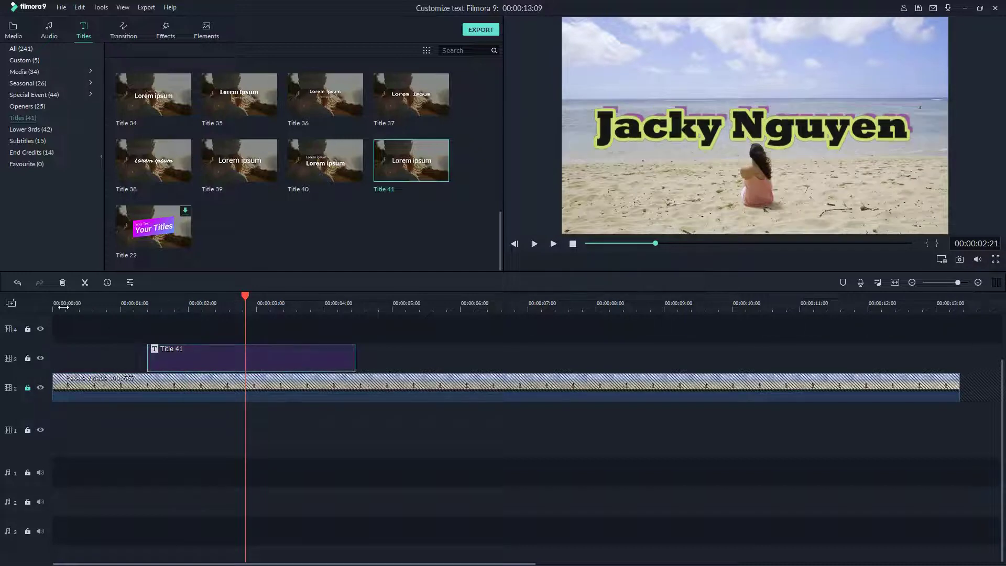
key("Home")
key("space")
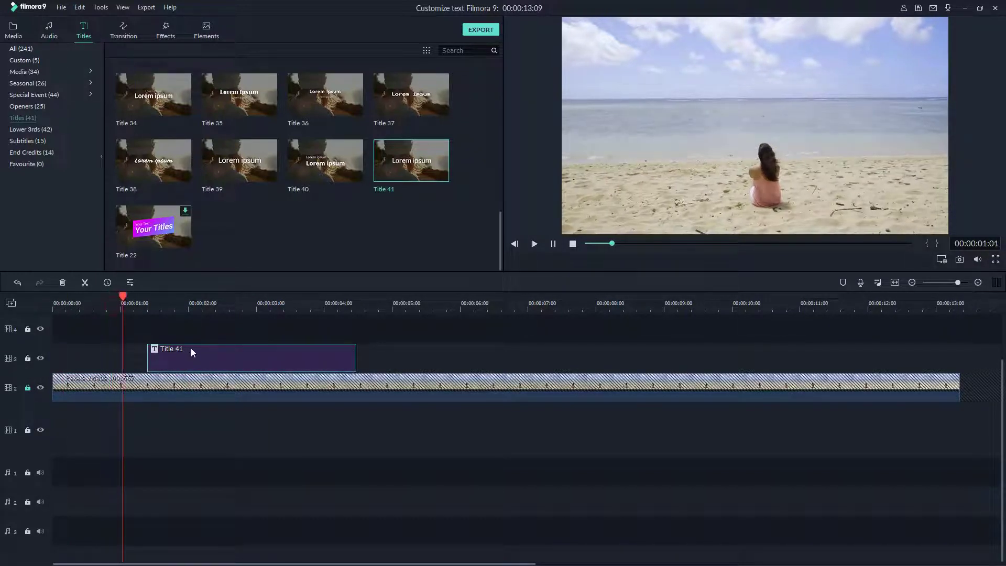